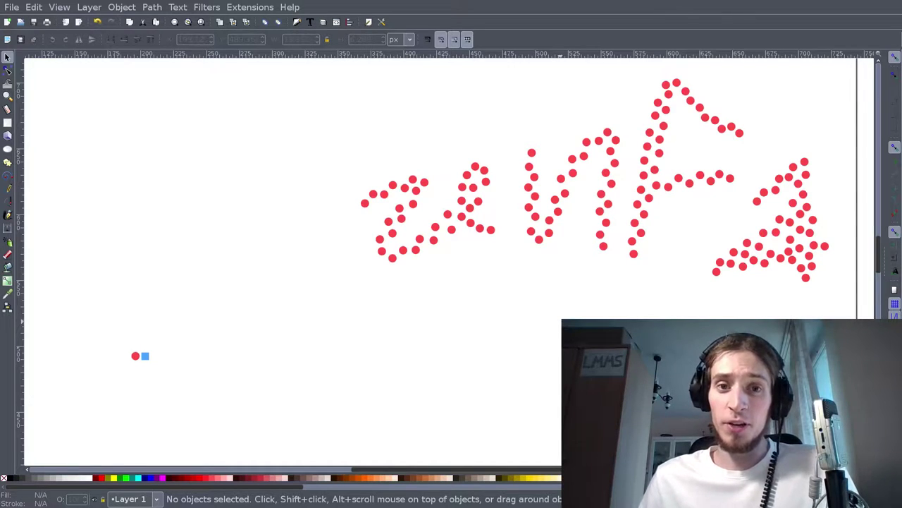
Check the Inkscape version and credits information, then close that window
{"action": "left_click", "coordinate": [290, 7]}
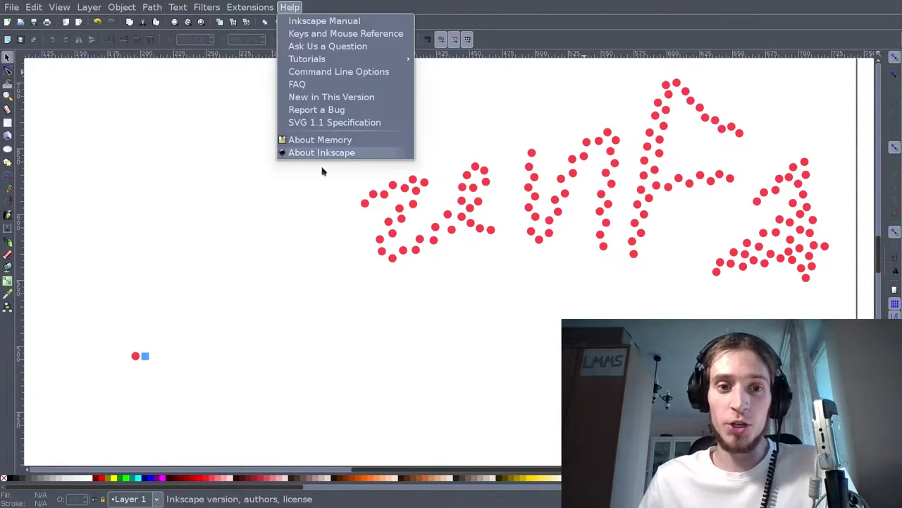
{"action": "left_click", "coordinate": [323, 152]}
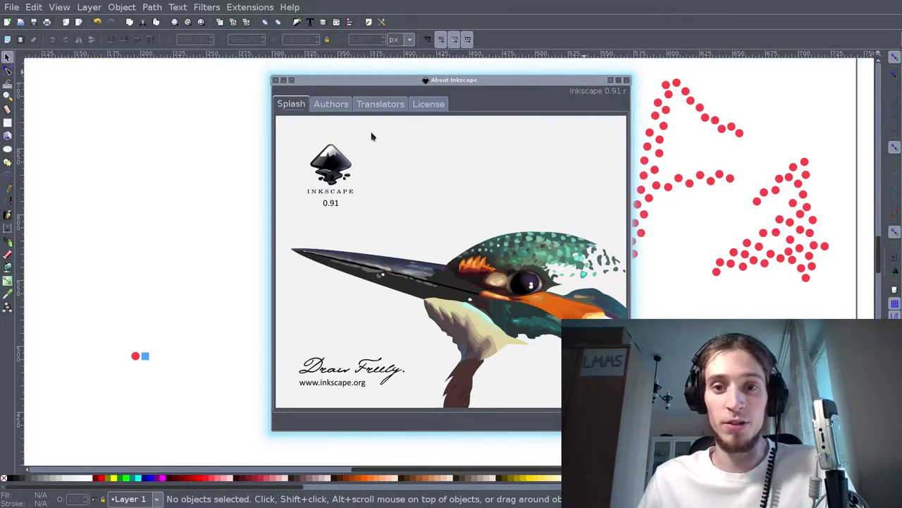
{"action": "left_click", "coordinate": [276, 81]}
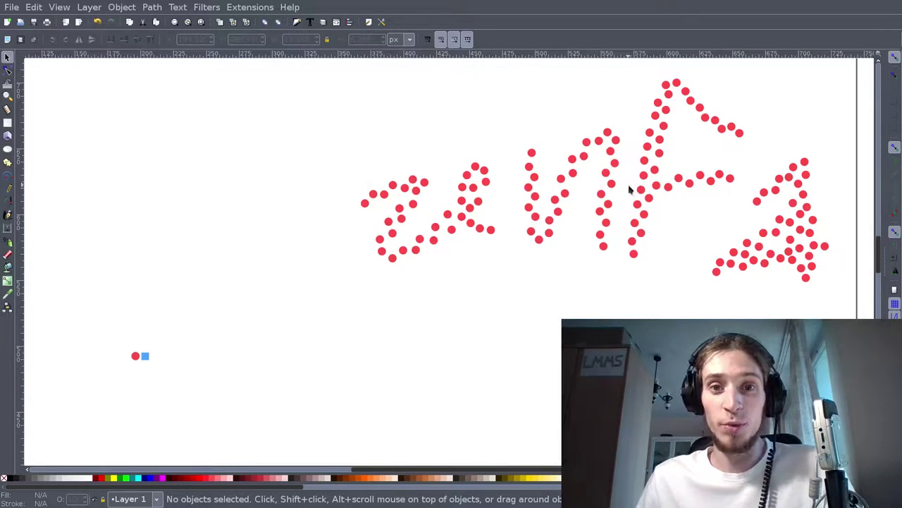
Rubber-band select the lettering's red dots to count them (148), then deselect them
{"action": "left_click_drag", "start_coordinate": [331, 287], "coordinate": [865, 79]}
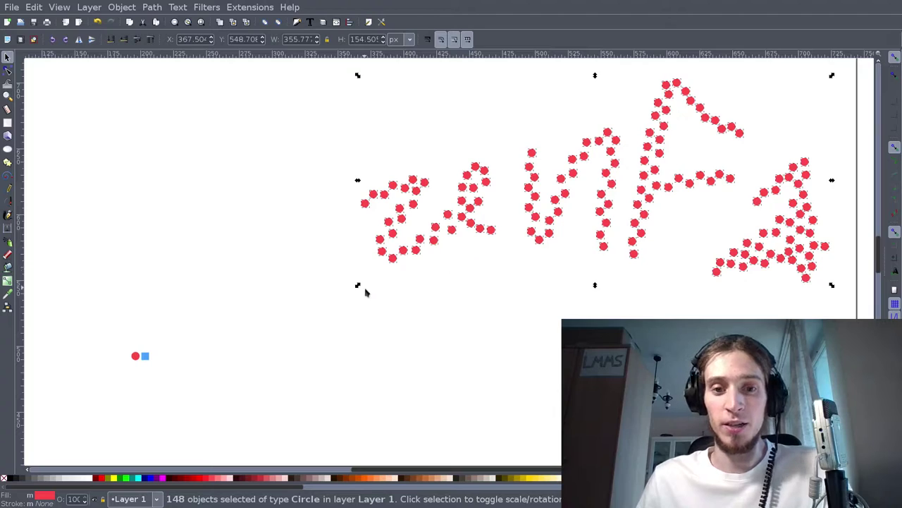
{"action": "left_click", "coordinate": [321, 285]}
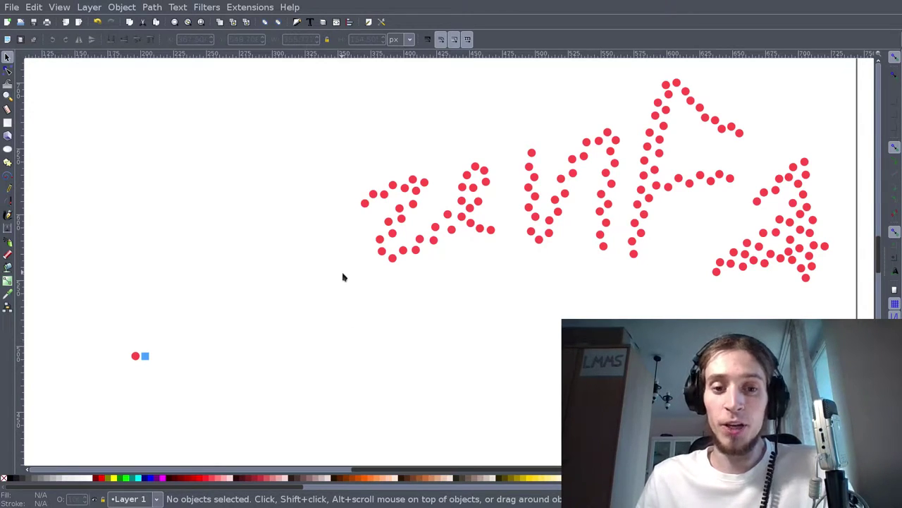
{"action": "left_click_drag", "start_coordinate": [305, 308], "coordinate": [846, 72]}
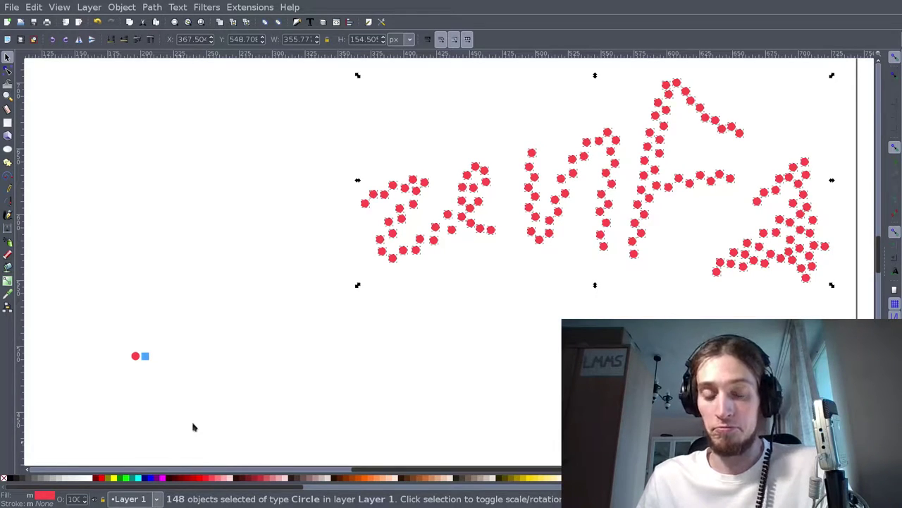
{"action": "left_click", "coordinate": [209, 344]}
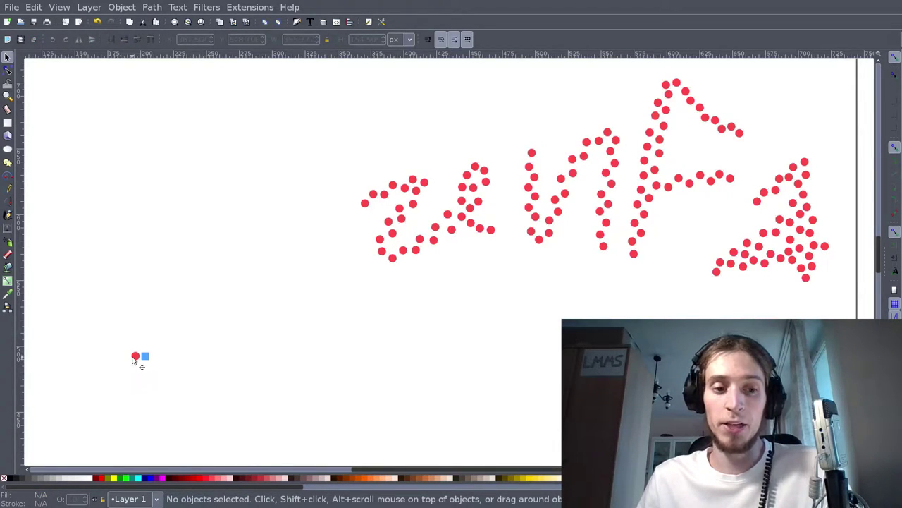
Zoom in and inspect the small red circle and the blue square
{"action": "left_click", "coordinate": [134, 360]}
{"action": "left_click", "coordinate": [179, 336]}
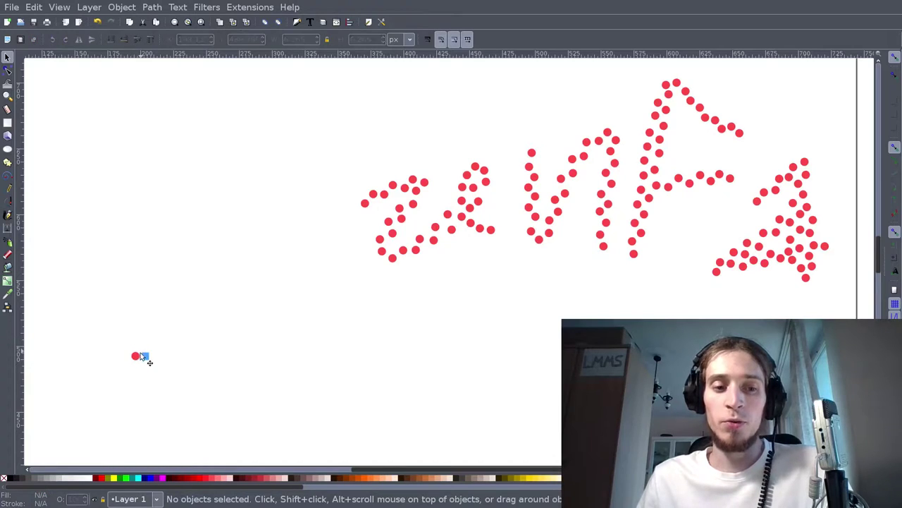
{"action": "scroll", "coordinate": [137, 361], "scroll_direction": "up", "scroll_amount": 5, "text": "ctrl"}
{"action": "scroll", "coordinate": [209, 282], "scroll_direction": "up", "scroll_amount": 5, "text": "ctrl"}
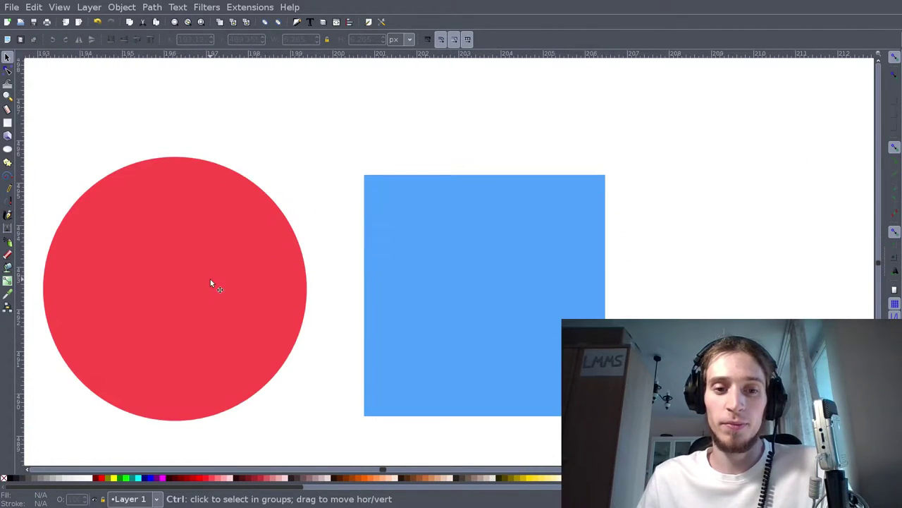
{"action": "scroll", "coordinate": [243, 233], "scroll_direction": "down", "scroll_amount": 5, "text": "ctrl"}
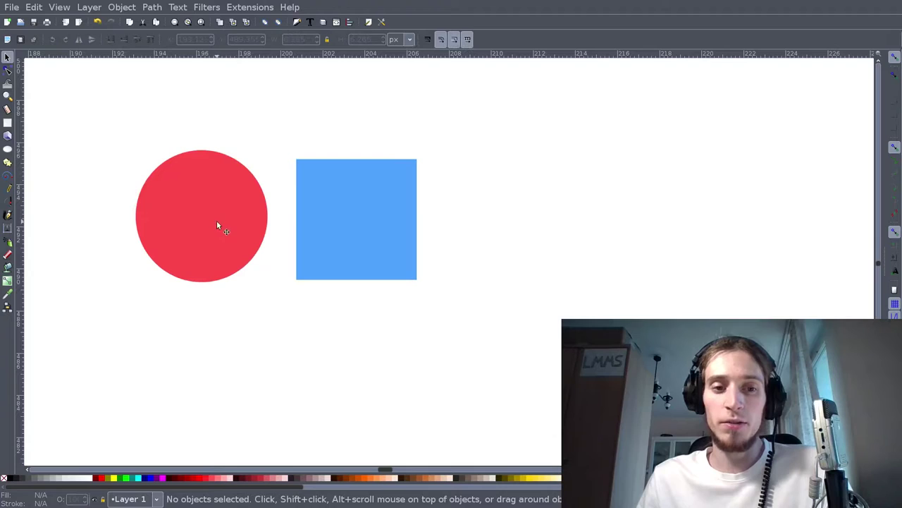
{"action": "left_click", "coordinate": [218, 224]}
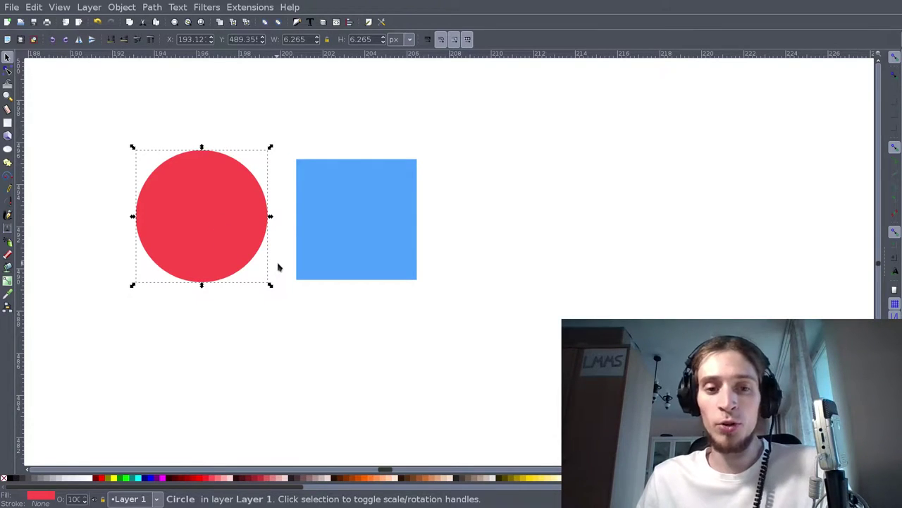
{"action": "left_click", "coordinate": [373, 224]}
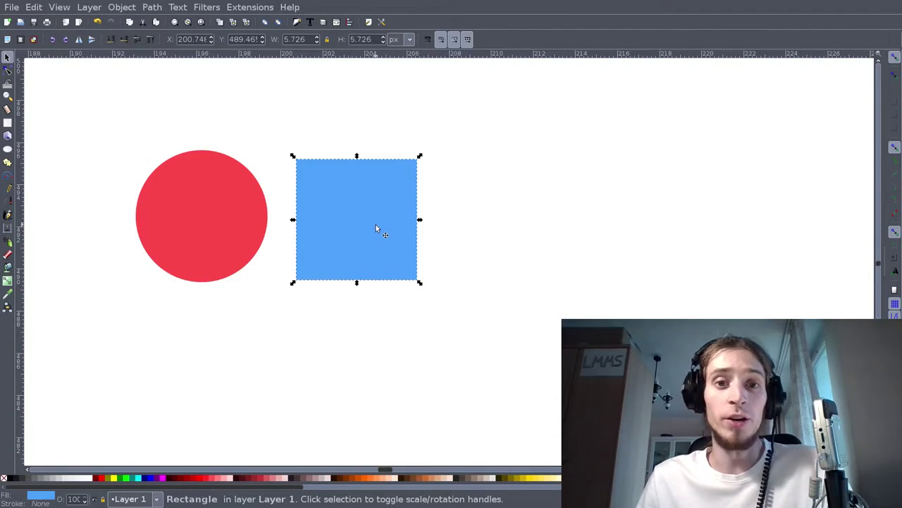
Zoom back out and select the small blue square on its own
{"action": "scroll", "coordinate": [348, 245], "scroll_direction": "down", "scroll_amount": 10, "text": "ctrl"}
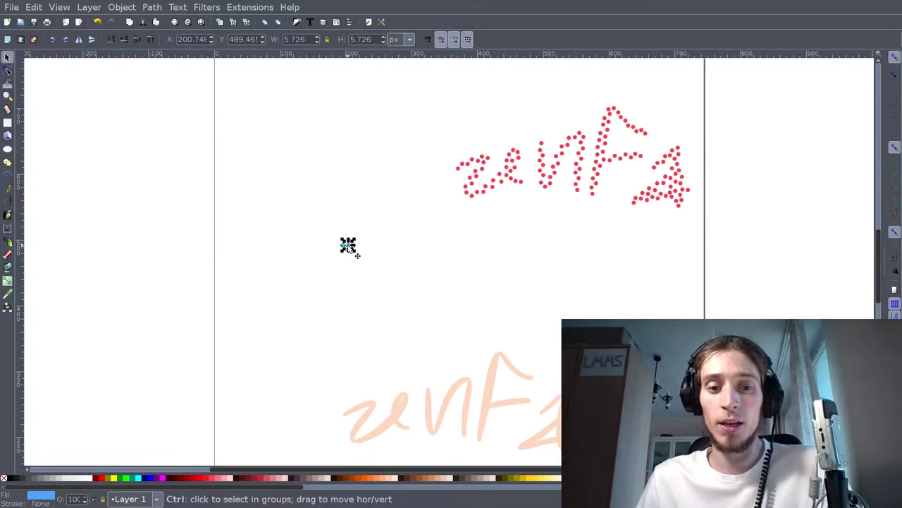
{"action": "scroll", "coordinate": [396, 236], "scroll_direction": "up", "scroll_amount": 4, "text": "ctrl"}
{"action": "scroll", "coordinate": [215, 302], "scroll_direction": "down", "scroll_amount": 1, "text": "ctrl"}
{"action": "scroll", "coordinate": [228, 303], "scroll_direction": "up", "scroll_amount": 1, "text": "ctrl"}
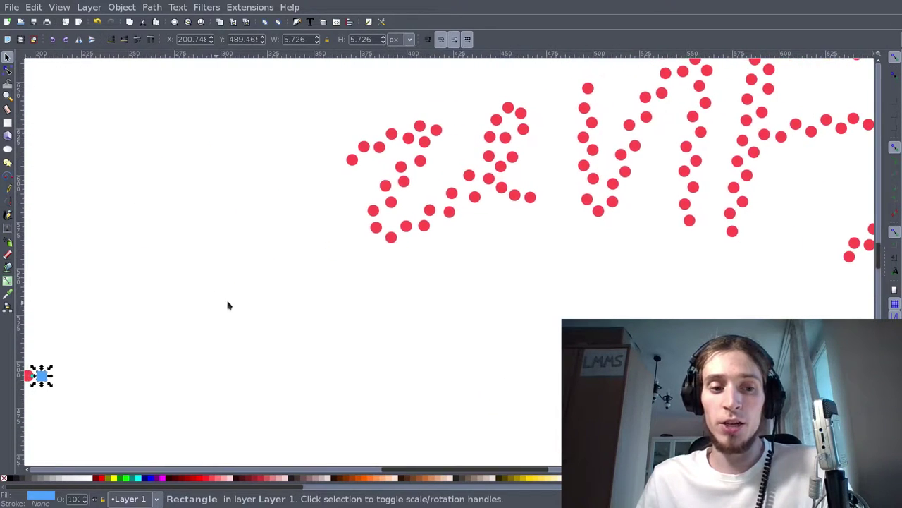
{"action": "scroll", "coordinate": [249, 290], "scroll_direction": "down", "scroll_amount": 1, "text": "ctrl"}
{"action": "scroll", "coordinate": [248, 290], "scroll_direction": "down", "scroll_amount": 1}
{"action": "left_click", "coordinate": [191, 282]}
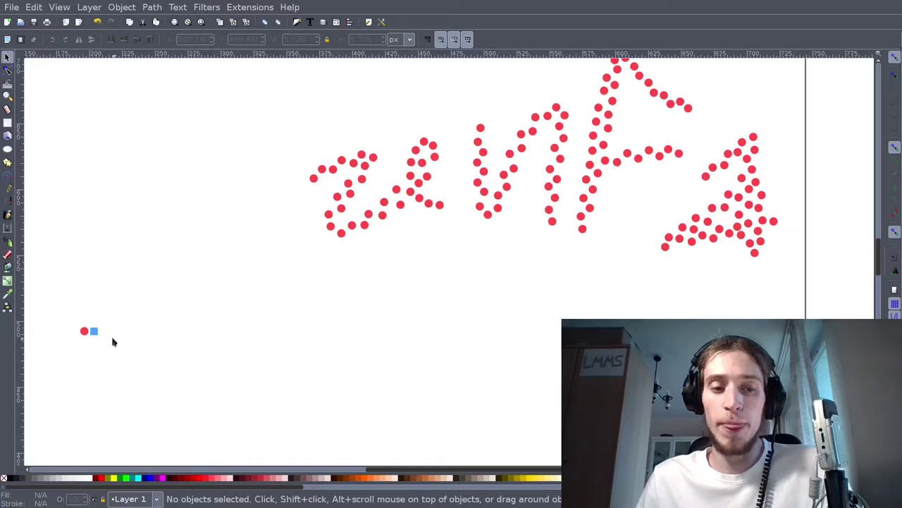
{"action": "left_click", "coordinate": [94, 333]}
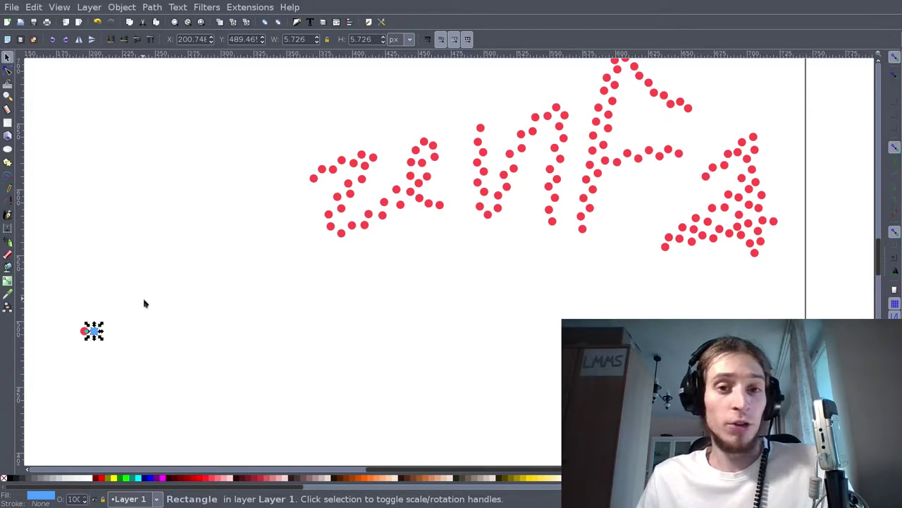
Open Edit > Clone > Create Tiled Clones and set the tiling to 1 row
{"action": "left_click", "coordinate": [35, 8]}
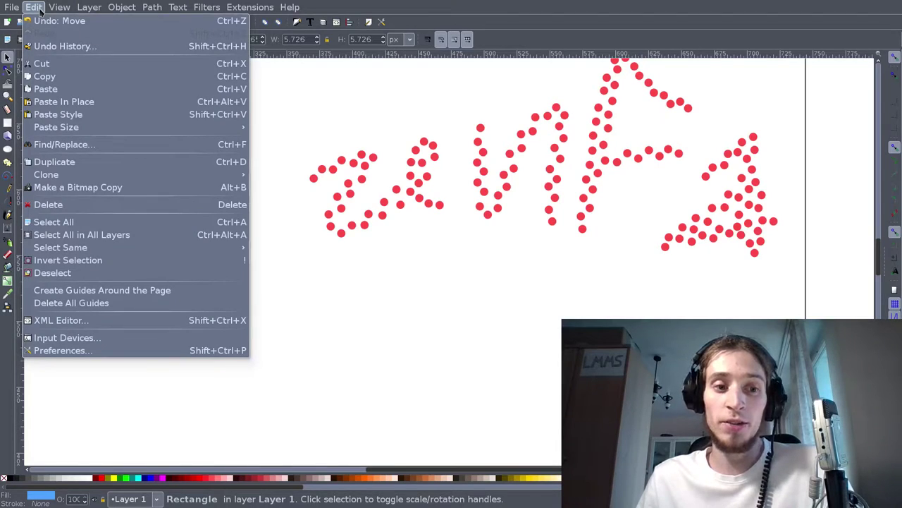
{"action": "mouse_move", "coordinate": [110, 182]}
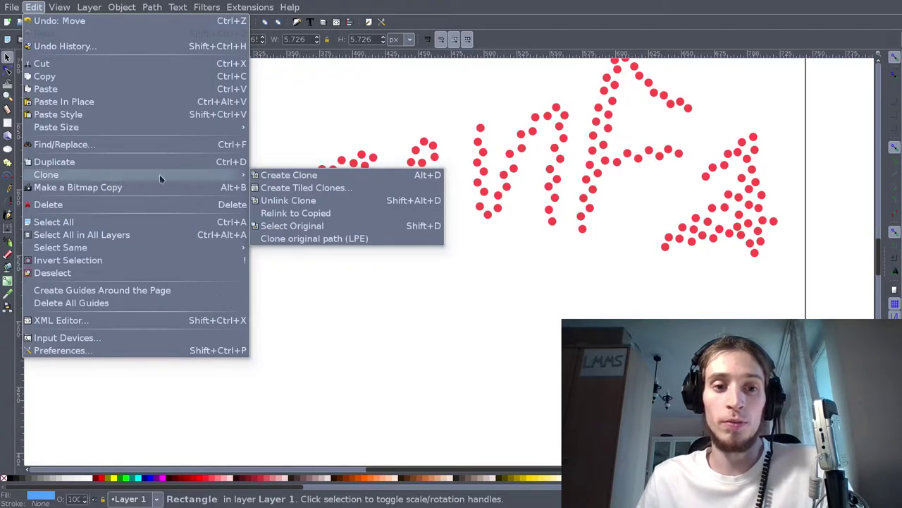
{"action": "left_click", "coordinate": [306, 188]}
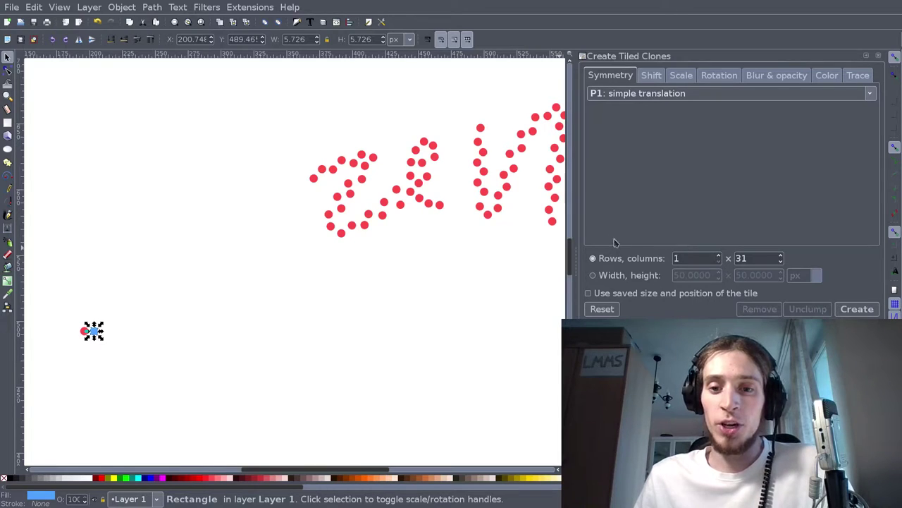
{"action": "double_click", "coordinate": [676, 258]}
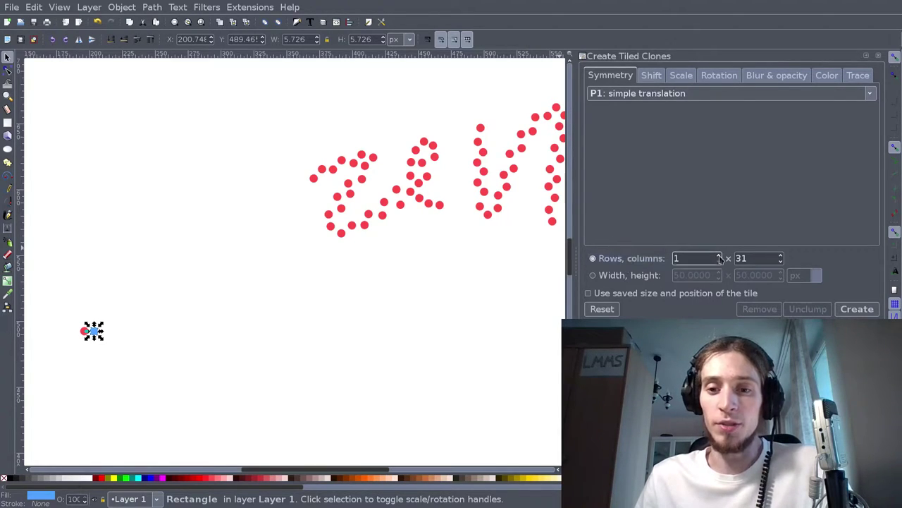
{"action": "type", "text": "2"}
{"action": "left_click", "coordinate": [739, 258]}
{"action": "type", "text": "2"}
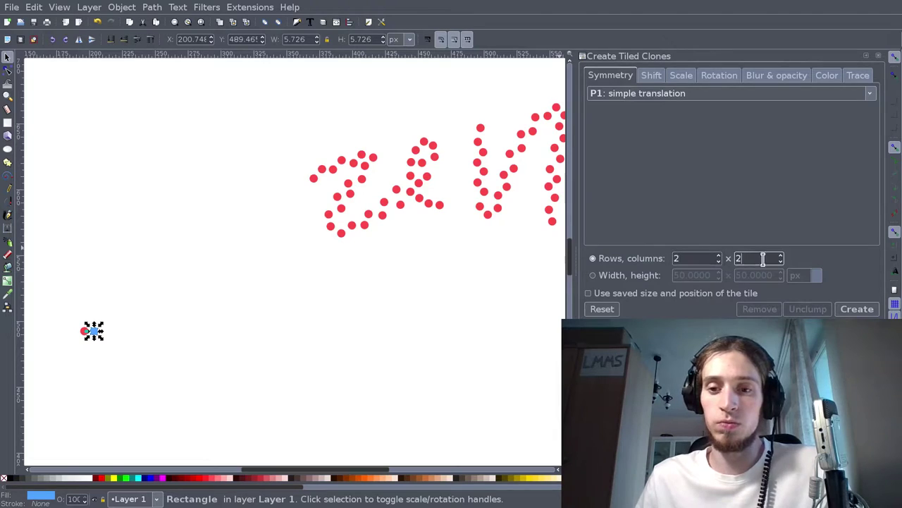
{"action": "double_click", "coordinate": [705, 258]}
{"action": "type", "text": "1"}
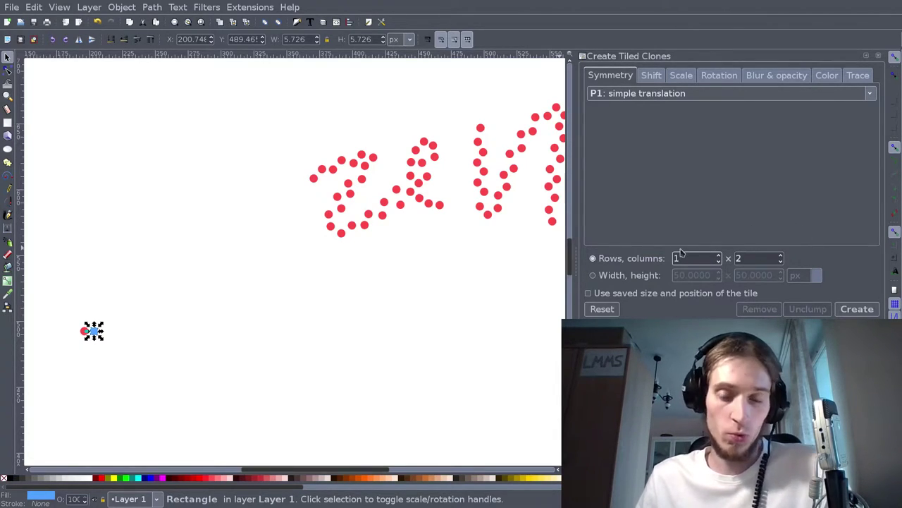
{"action": "left_click", "coordinate": [745, 259]}
{"action": "double_click", "coordinate": [745, 259]}
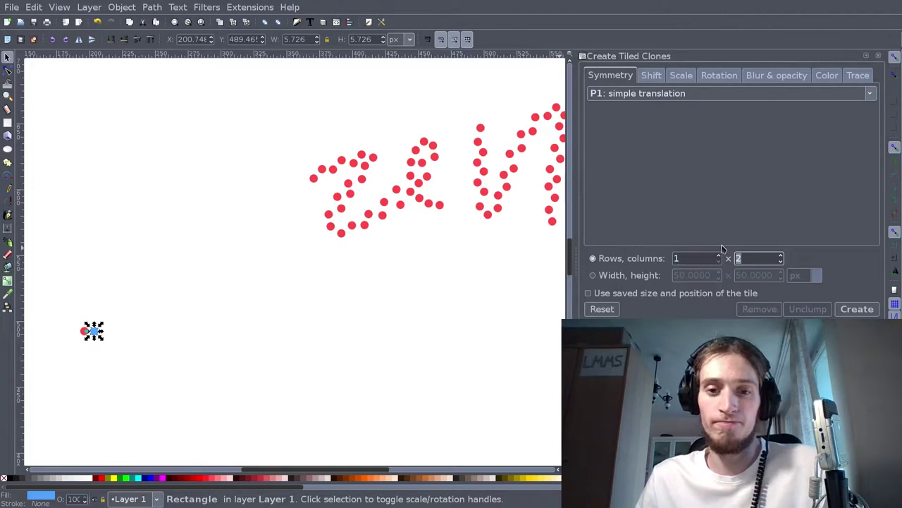
Select the lettering's dots to count them, then reselect the small blue square as the tile
{"action": "left_click", "coordinate": [285, 292]}
{"action": "mouse_move", "coordinate": [494, 232]}
{"action": "left_mouse_down"}
{"action": "mouse_move", "coordinate": [277, 286]}
{"action": "mouse_move", "coordinate": [242, 278]}
{"action": "left_mouse_up"}
{"action": "left_click_drag", "start_coordinate": [30, 64], "coordinate": [554, 358]}
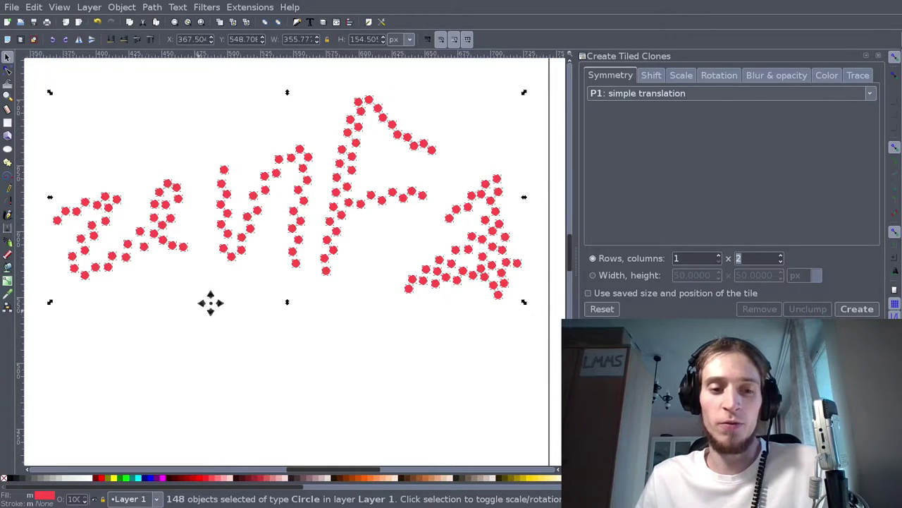
{"action": "left_click_drag", "start_coordinate": [207, 303], "coordinate": [490, 201]}
{"action": "left_click", "coordinate": [120, 271]}
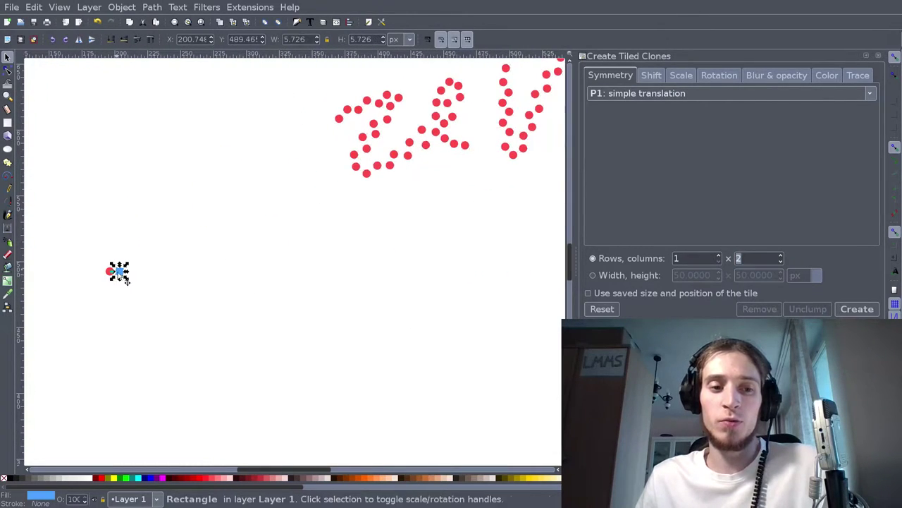
Set 147 columns with a −80% Shift X per column and create the clone row
{"action": "double_click", "coordinate": [744, 258]}
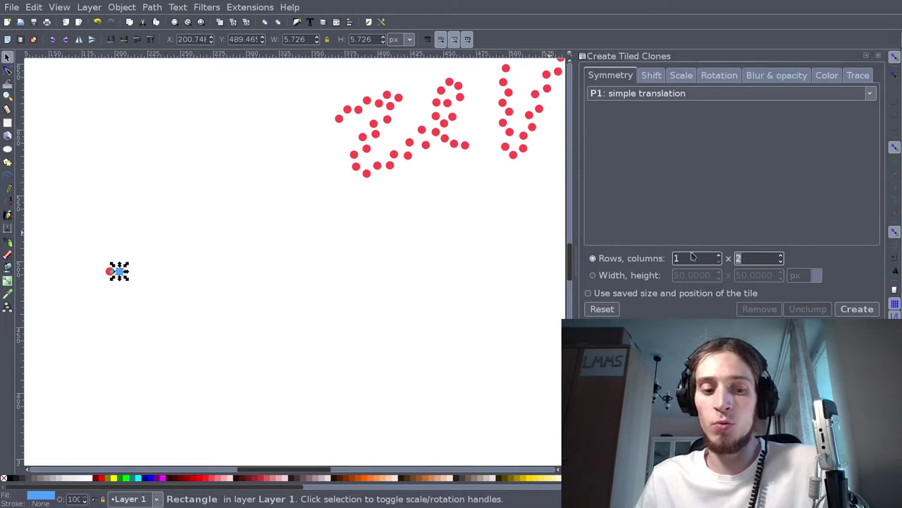
{"action": "type", "text": "147"}
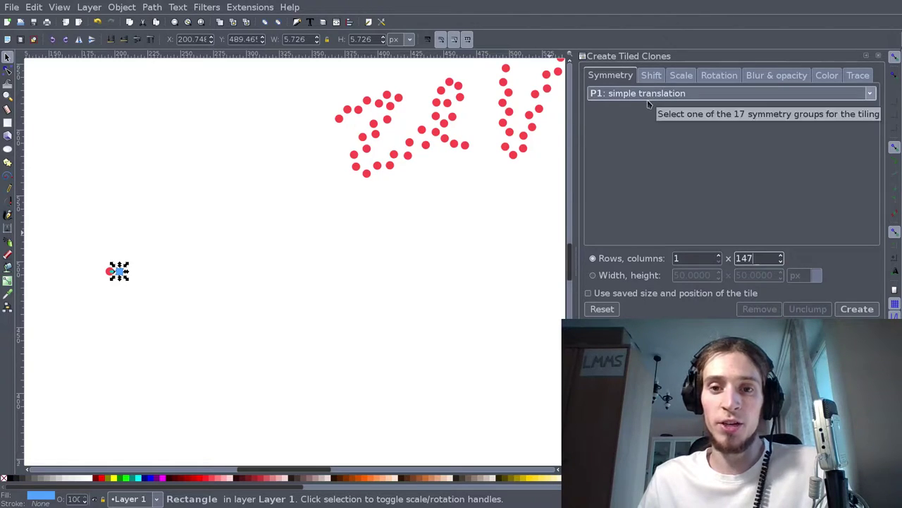
{"action": "left_click", "coordinate": [655, 78]}
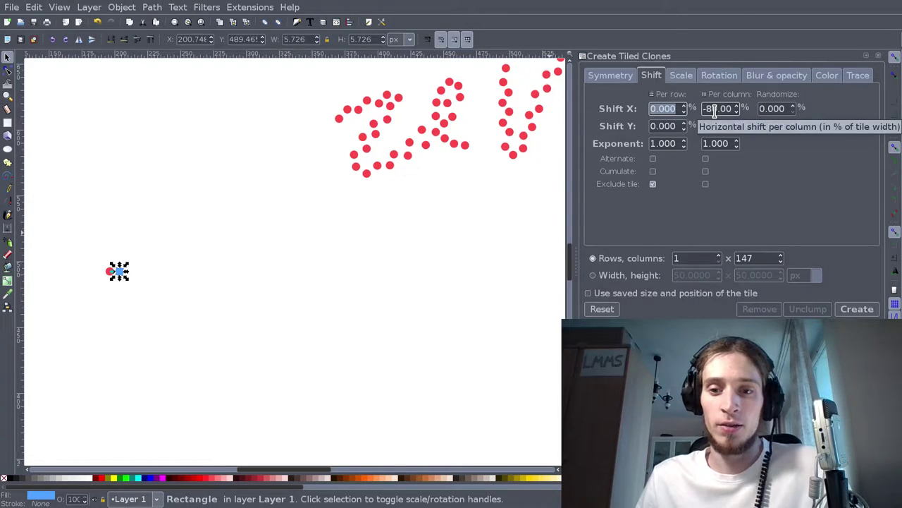
{"action": "left_click", "coordinate": [855, 310]}
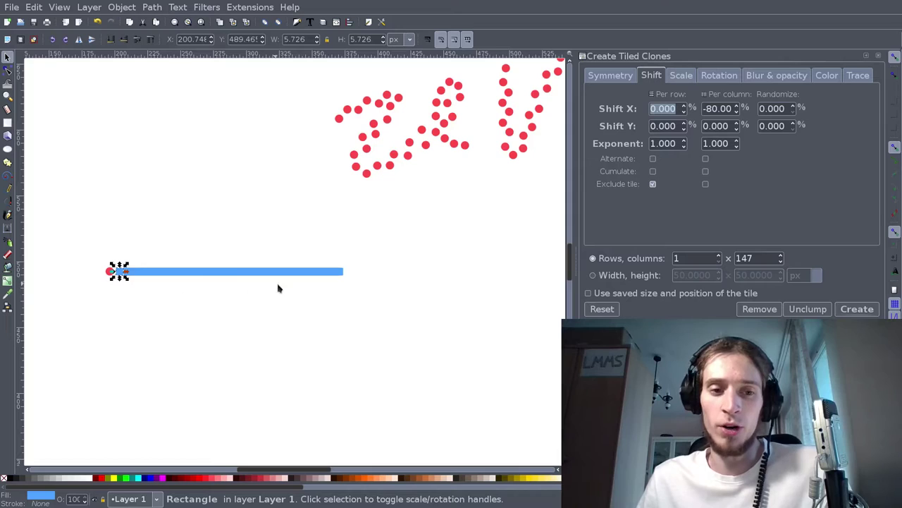
Zoom out to show the lettering above the clone bar and collapse the Create Tiled Clones dialog
{"action": "key", "text": "Escape"}
{"action": "left_click_drag", "start_coordinate": [114, 251], "coordinate": [393, 287]}
{"action": "scroll", "coordinate": [167, 275], "scroll_direction": "up", "scroll_amount": 4}
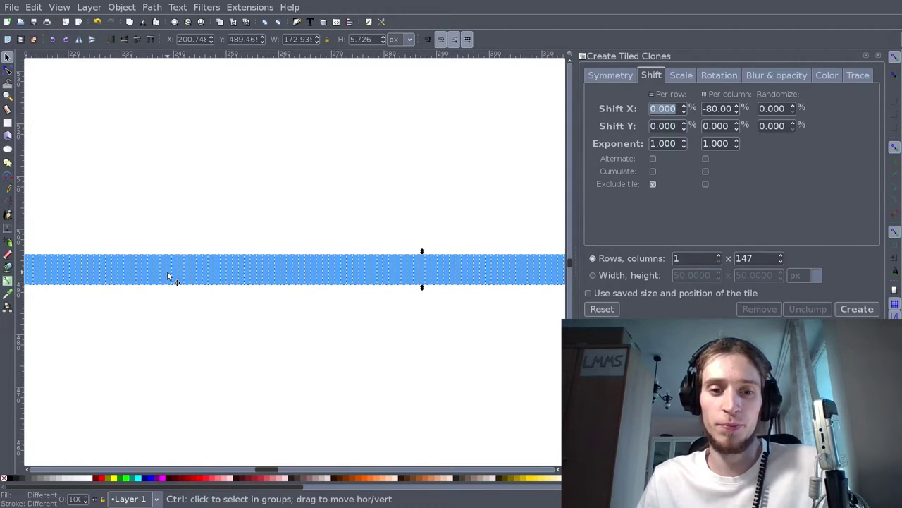
{"action": "scroll", "coordinate": [167, 274], "scroll_direction": "down", "scroll_amount": 2}
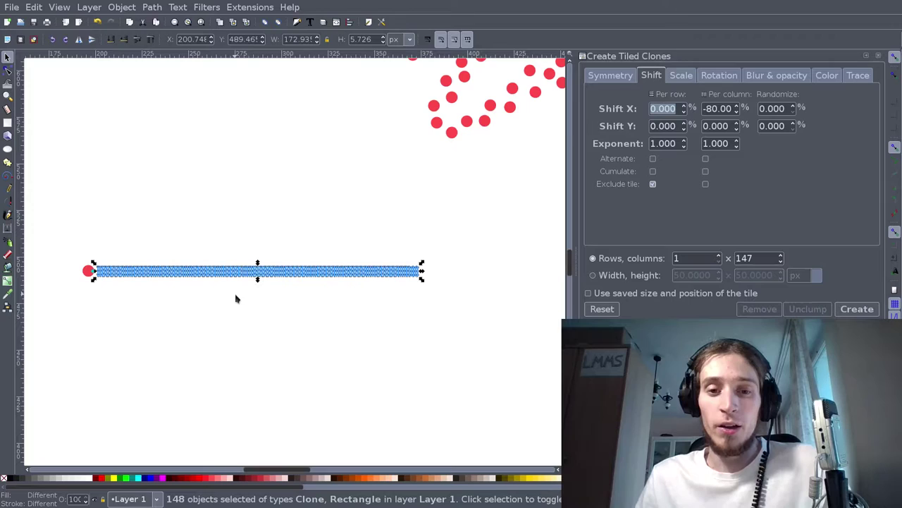
{"action": "scroll", "coordinate": [236, 299], "scroll_direction": "down", "scroll_amount": 4}
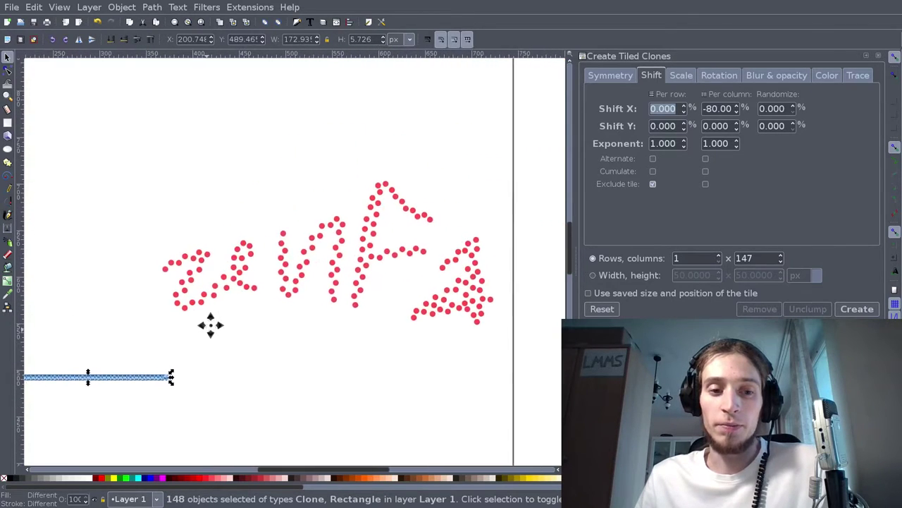
{"action": "scroll", "coordinate": [229, 310], "scroll_direction": "down", "scroll_amount": 2}
{"action": "scroll", "coordinate": [229, 310], "scroll_direction": "left", "scroll_amount": 2}
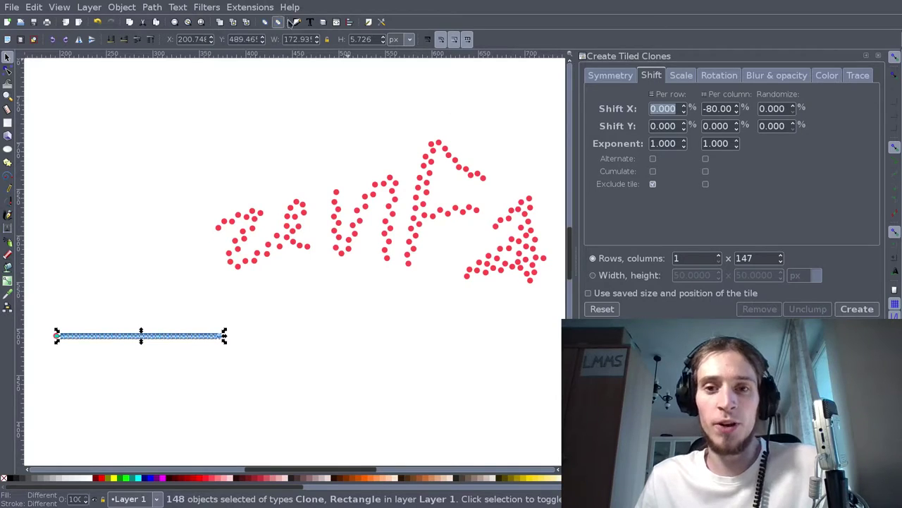
{"action": "left_click", "coordinate": [867, 58]}
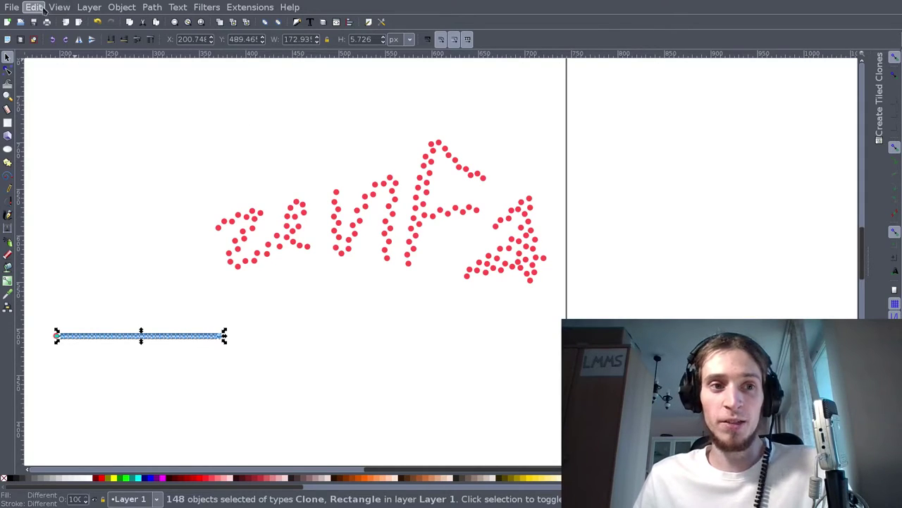
Close the Tiled Clones and Arrange dialogs and open Object > Align and Distribute
{"action": "left_click", "coordinate": [122, 7]}
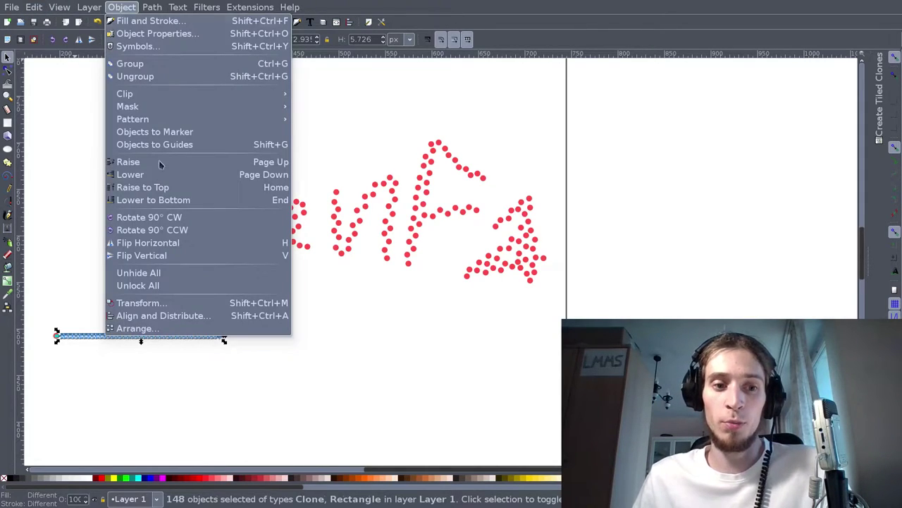
{"action": "left_click", "coordinate": [202, 329]}
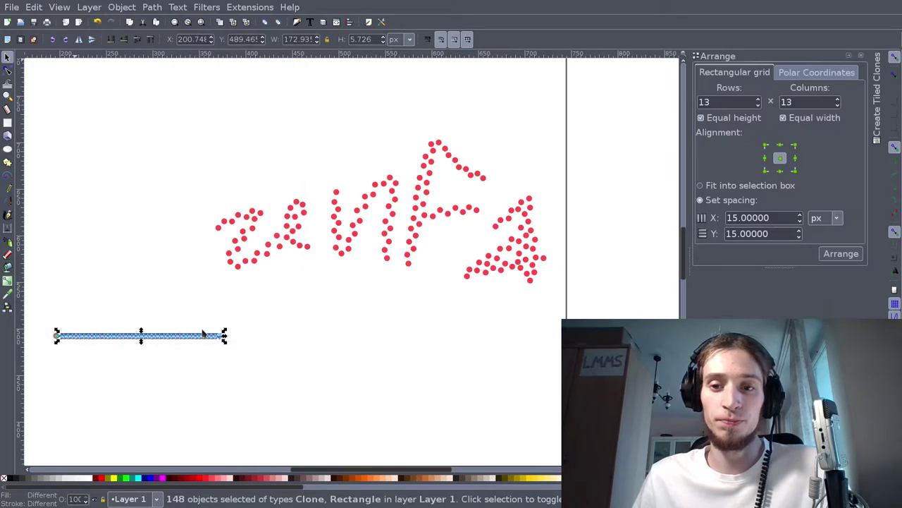
{"action": "left_click", "coordinate": [876, 71]}
{"action": "left_click", "coordinate": [878, 56]}
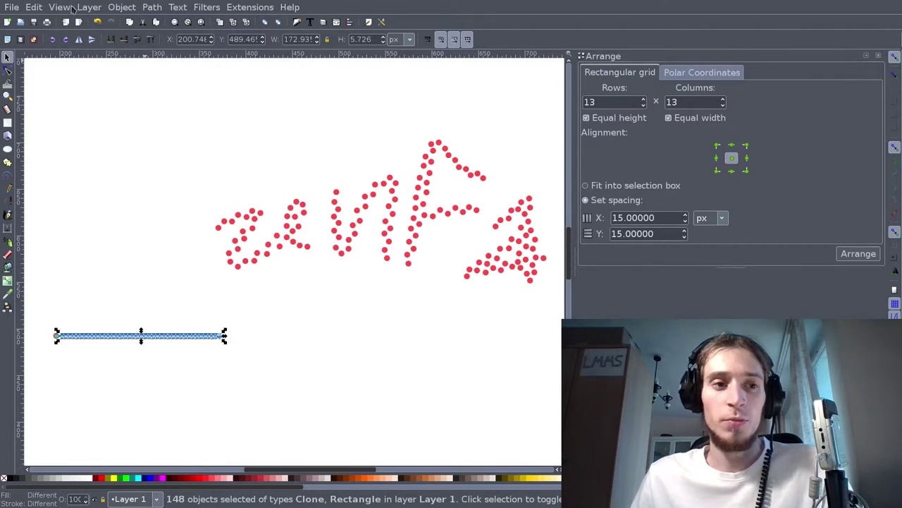
{"action": "left_click", "coordinate": [878, 56]}
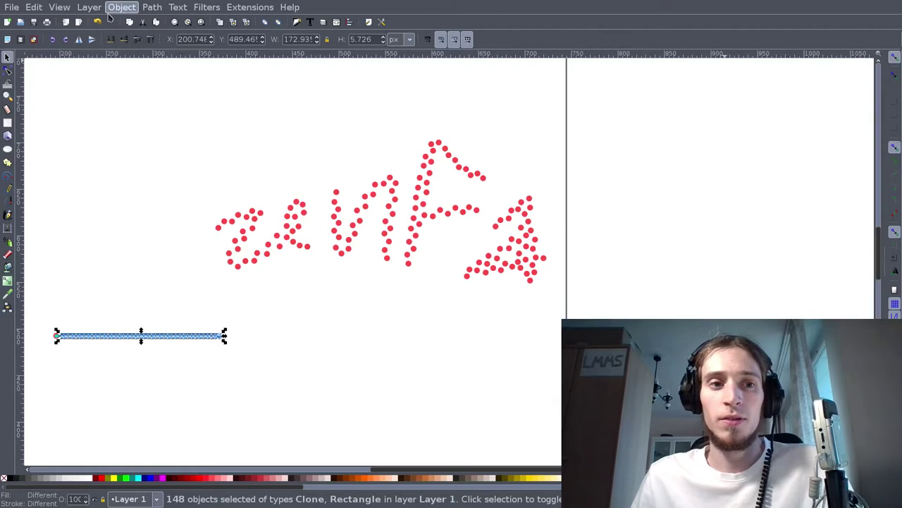
{"action": "left_click", "coordinate": [122, 7]}
{"action": "left_click", "coordinate": [164, 317]}
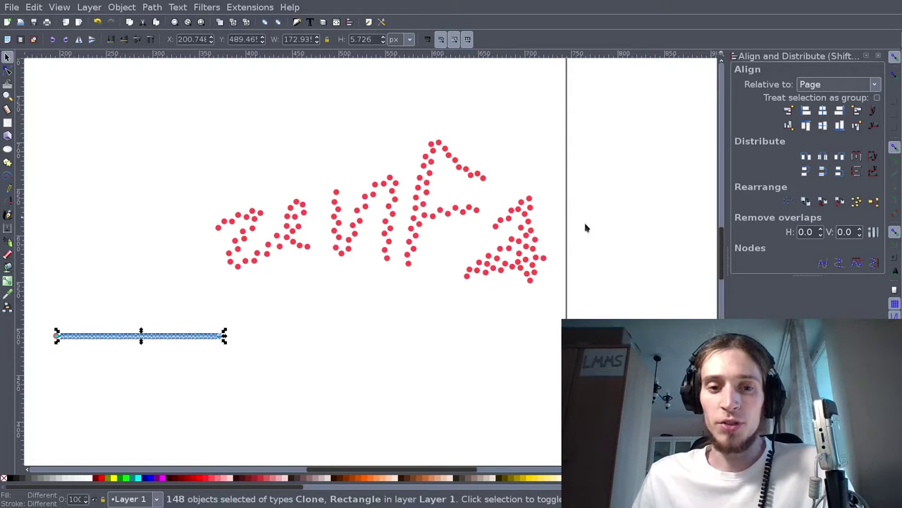
Select the strip of 148 blue clone squares and raise it to the top
{"action": "left_click", "coordinate": [159, 218]}
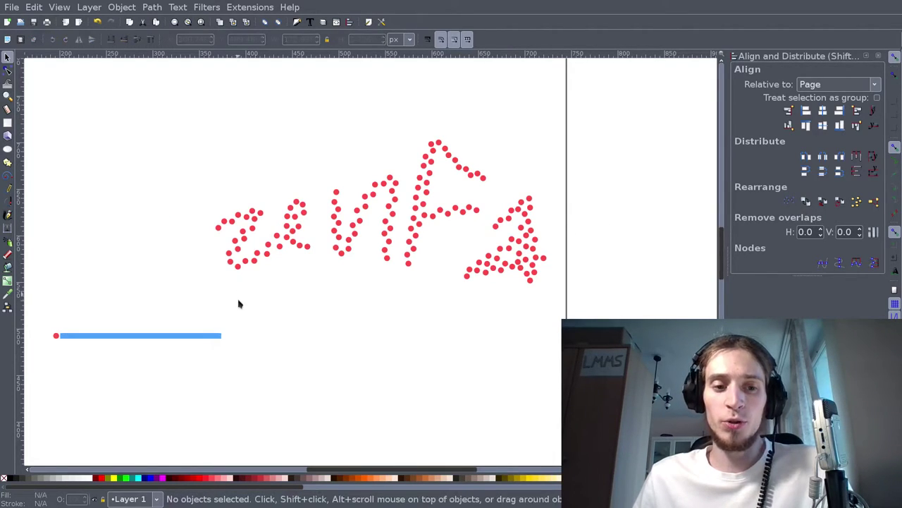
{"action": "left_click_drag", "start_coordinate": [246, 319], "coordinate": [60, 393]}
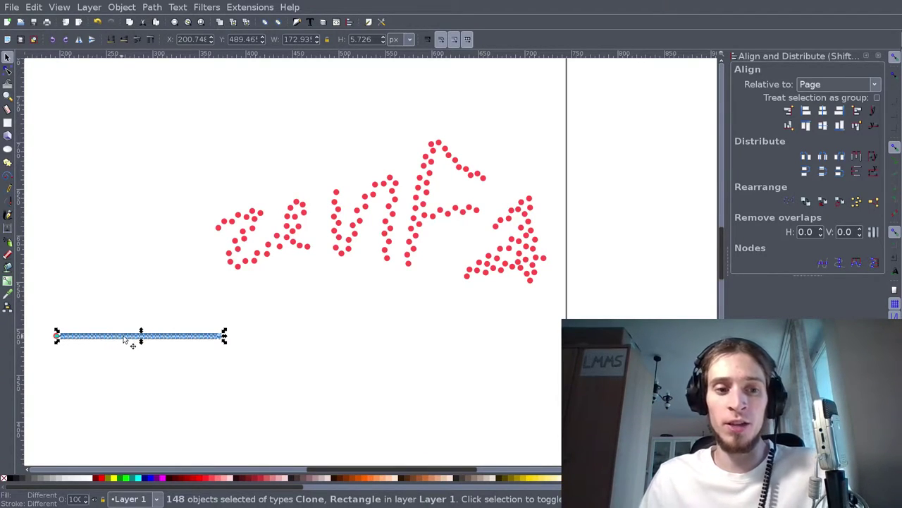
{"action": "left_click", "coordinate": [149, 43]}
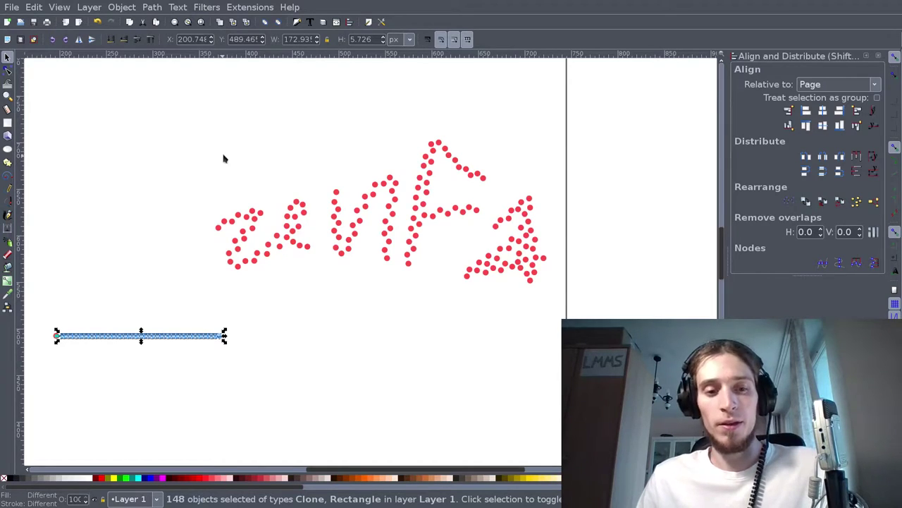
Select all dots and clones, then run Exchange positions by stacking order twice
{"action": "left_click_drag", "start_coordinate": [181, 112], "coordinate": [610, 308]}
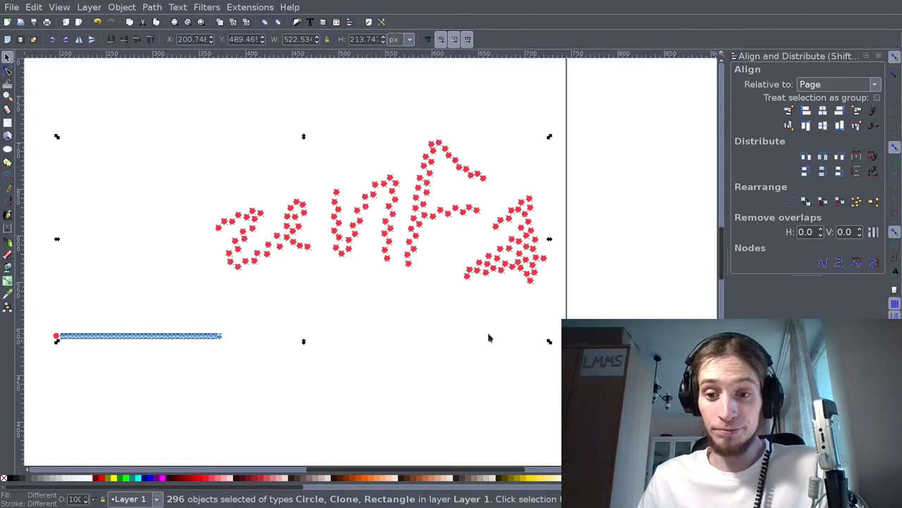
{"action": "left_click", "coordinate": [822, 202]}
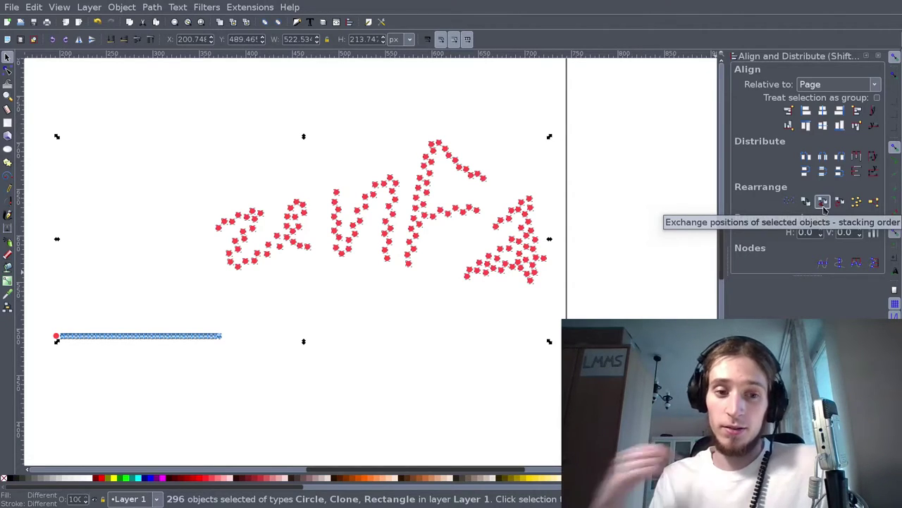
{"action": "left_click", "coordinate": [824, 202]}
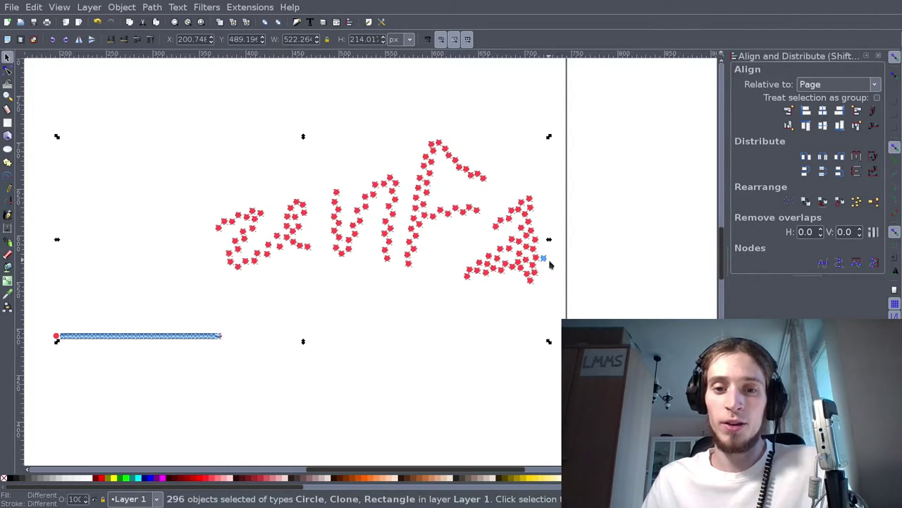
Swap three more red dots in the last letter for blue squares
{"action": "scroll", "coordinate": [548, 259], "scroll_direction": "up", "scroll_amount": 10}
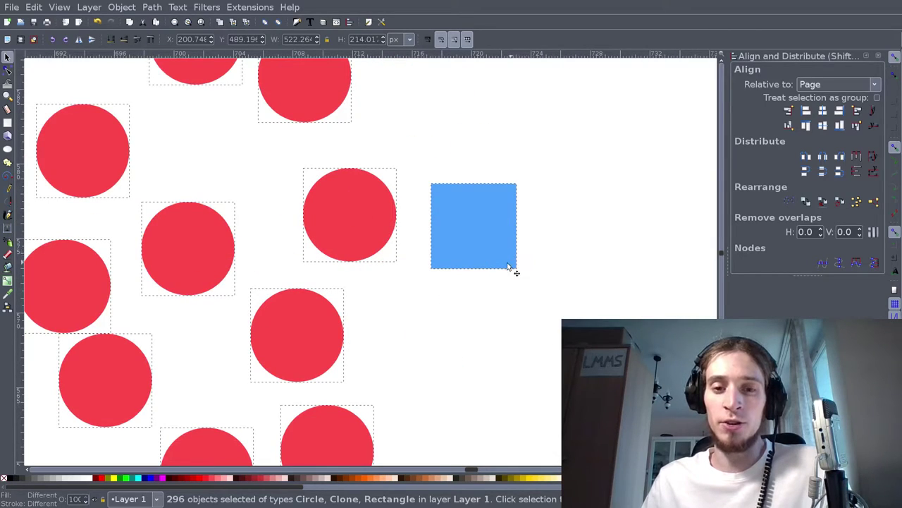
{"action": "left_click_drag", "start_coordinate": [405, 266], "coordinate": [520, 275]}
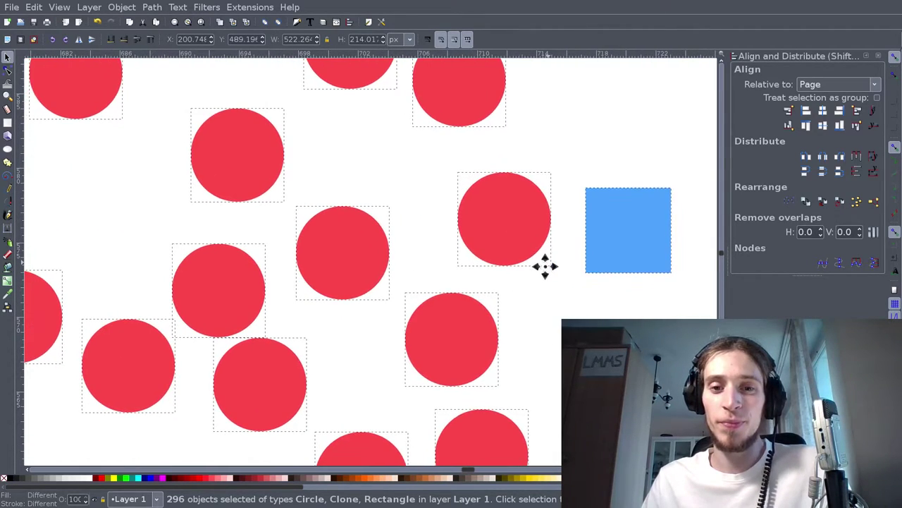
{"action": "left_click", "coordinate": [822, 203]}
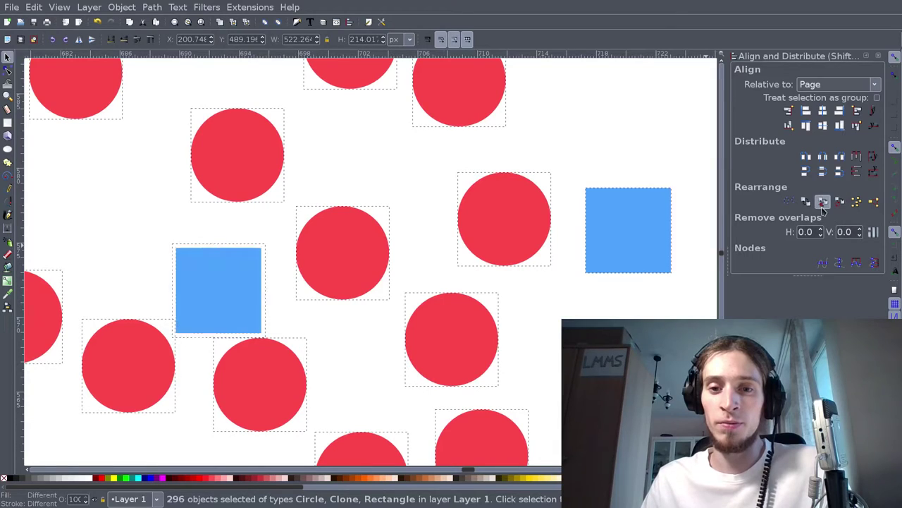
{"action": "left_click", "coordinate": [822, 203]}
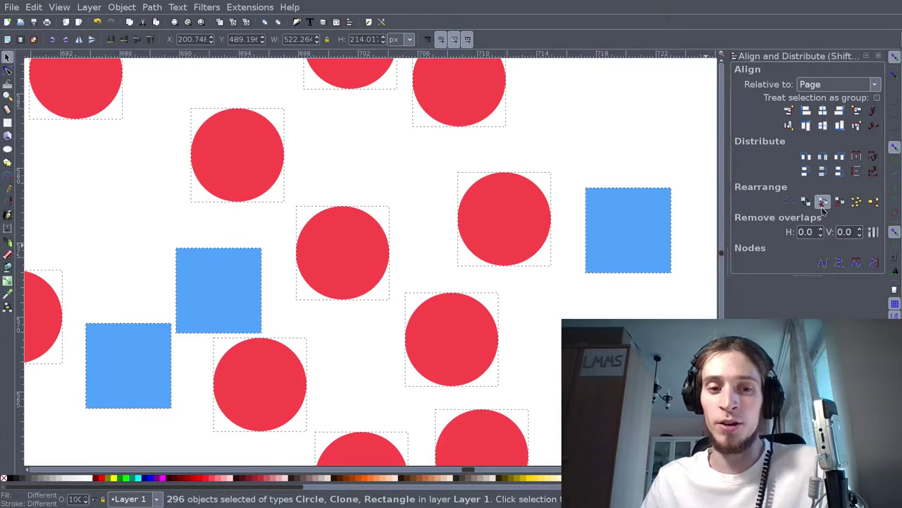
{"action": "left_click", "coordinate": [822, 203]}
Pan to the newly placed squares and exchange positions once more
{"action": "left_click_drag", "start_coordinate": [423, 273], "coordinate": [630, 282]}
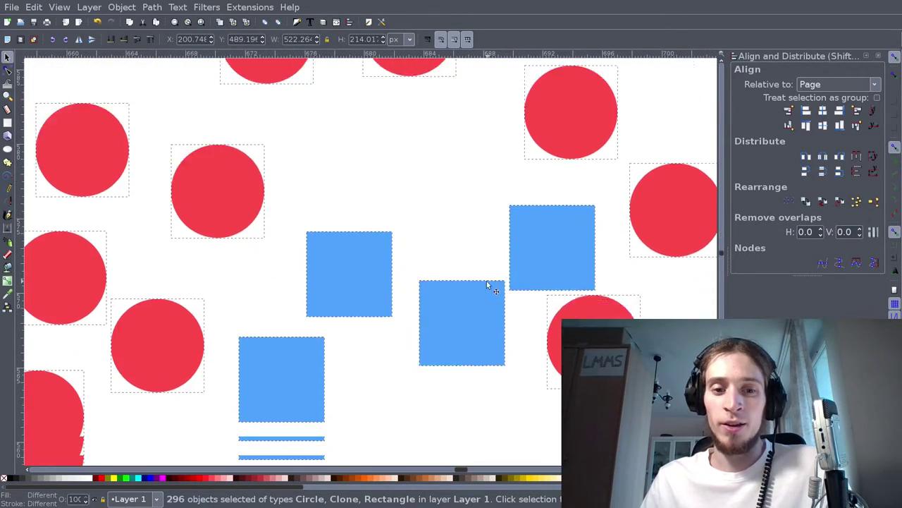
{"action": "scroll", "coordinate": [491, 288], "scroll_direction": "down", "scroll_amount": 5, "text": "ctrl"}
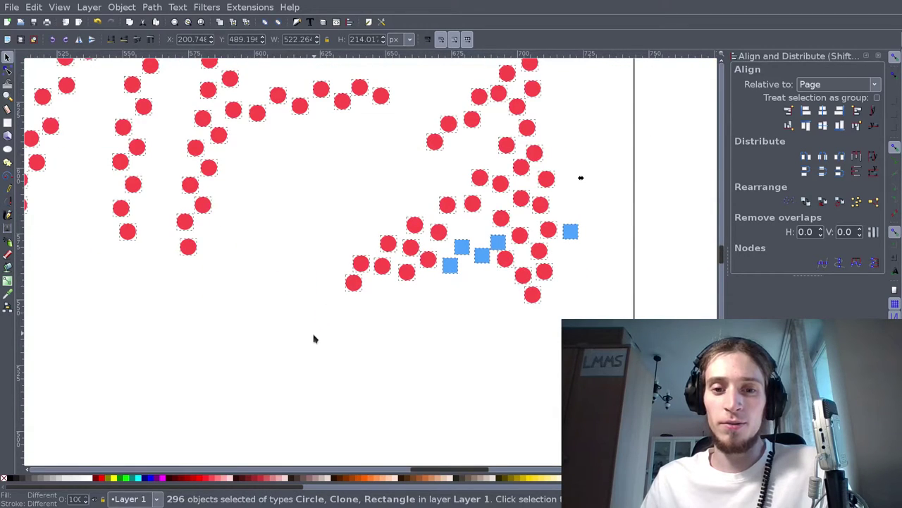
{"action": "scroll", "coordinate": [294, 306], "scroll_direction": "left", "scroll_amount": 15}
{"action": "scroll", "coordinate": [365, 265], "scroll_direction": "down", "scroll_amount": 3}
{"action": "scroll", "coordinate": [365, 265], "scroll_direction": "down", "scroll_amount": 3, "text": "ctrl"}
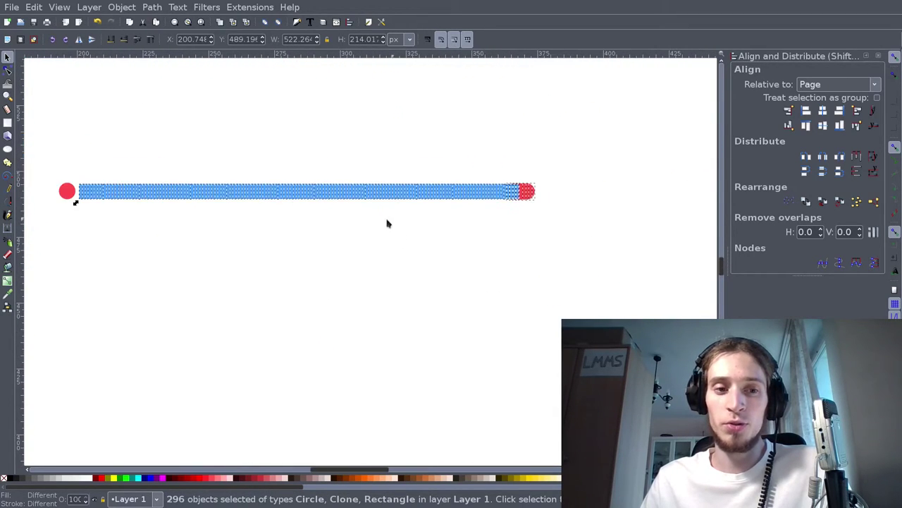
{"action": "scroll", "coordinate": [388, 221], "scroll_direction": "left", "scroll_amount": 2}
{"action": "scroll", "coordinate": [413, 177], "scroll_direction": "up", "scroll_amount": 4, "text": "ctrl"}
{"action": "scroll", "coordinate": [397, 189], "scroll_direction": "down", "scroll_amount": 1, "text": "ctrl"}
{"action": "scroll", "coordinate": [387, 192], "scroll_direction": "left", "scroll_amount": 2}
{"action": "scroll", "coordinate": [423, 187], "scroll_direction": "down", "scroll_amount": 1}
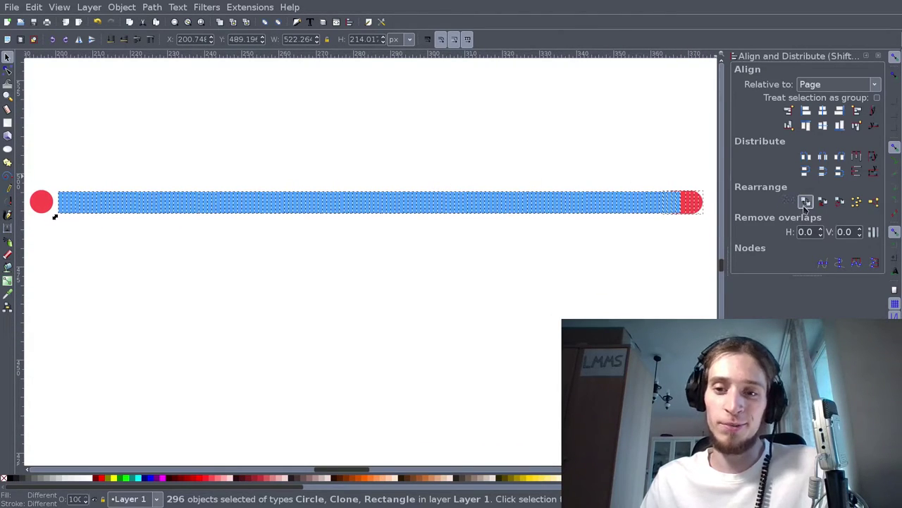
{"action": "left_click", "coordinate": [824, 202]}
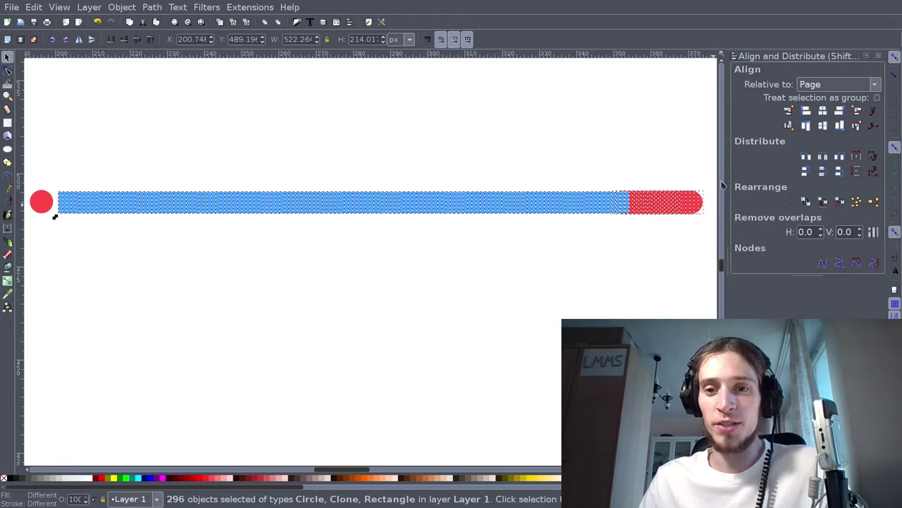
{"action": "scroll", "coordinate": [585, 210], "scroll_direction": "down", "scroll_amount": 6}
Repeat Exchange positions about twenty times until the final letter is fully blue squares
{"action": "scroll", "coordinate": [647, 190], "scroll_direction": "right", "scroll_amount": 5}
{"action": "scroll", "coordinate": [423, 232], "scroll_direction": "down", "scroll_amount": 1}
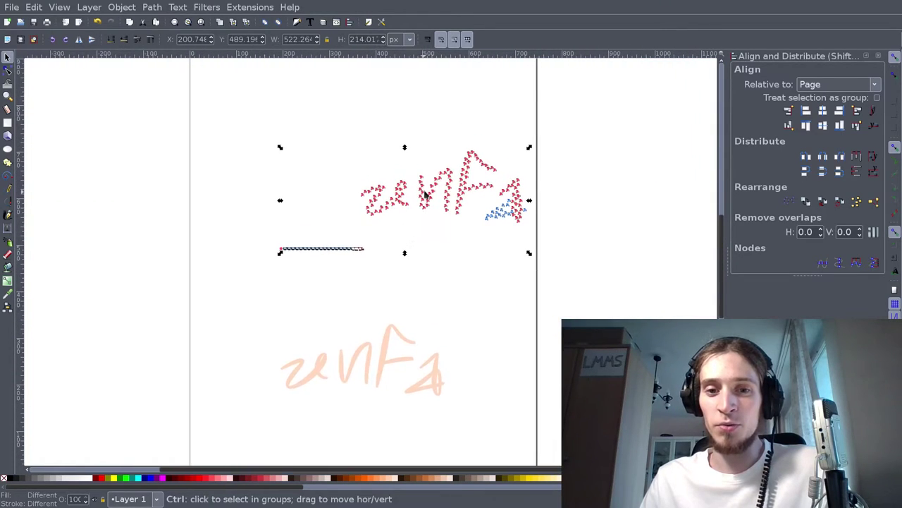
{"action": "scroll", "coordinate": [423, 232], "scroll_direction": "up", "scroll_amount": 5}
{"action": "scroll", "coordinate": [376, 203], "scroll_direction": "down", "scroll_amount": 1}
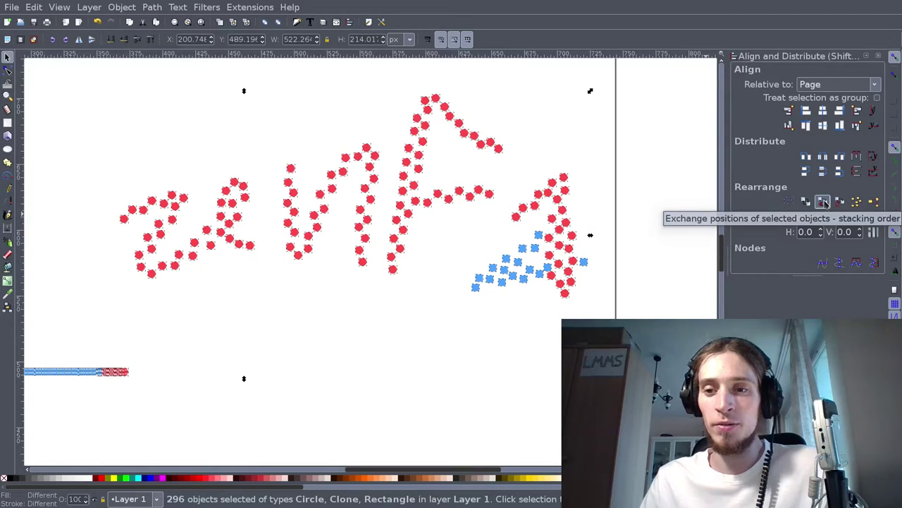
{"action": "left_click", "coordinate": [824, 202]}
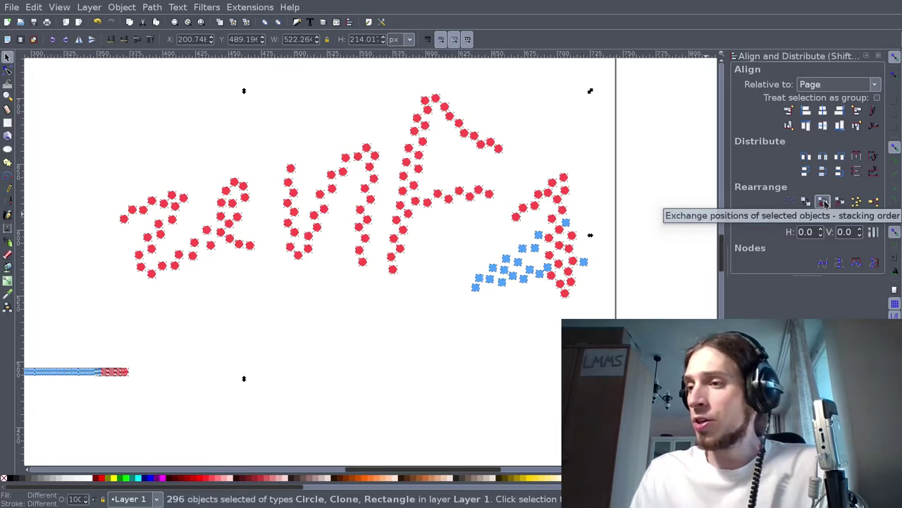
{"action": "left_click", "coordinate": [823, 203]}
{"action": "left_click", "coordinate": [824, 202]}
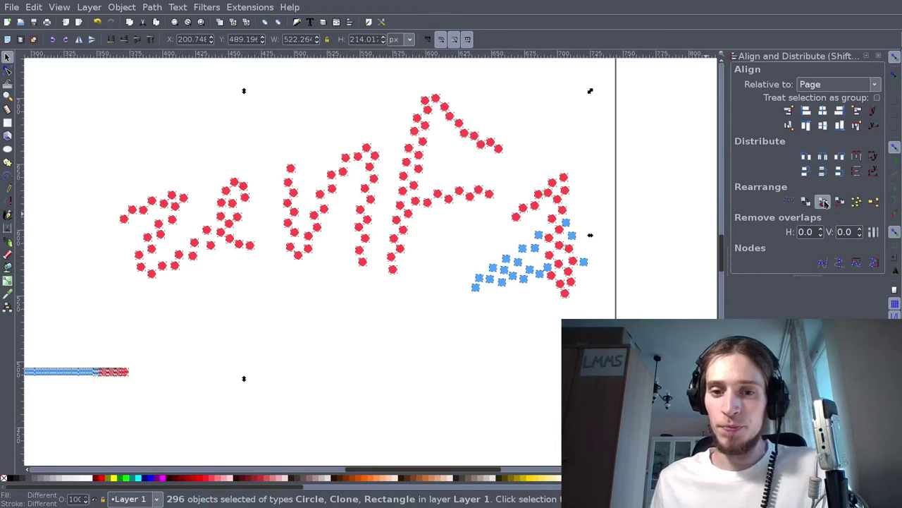
{"action": "left_click", "coordinate": [823, 203]}
{"action": "left_click", "coordinate": [824, 202]}
{"action": "left_click", "coordinate": [823, 202]}
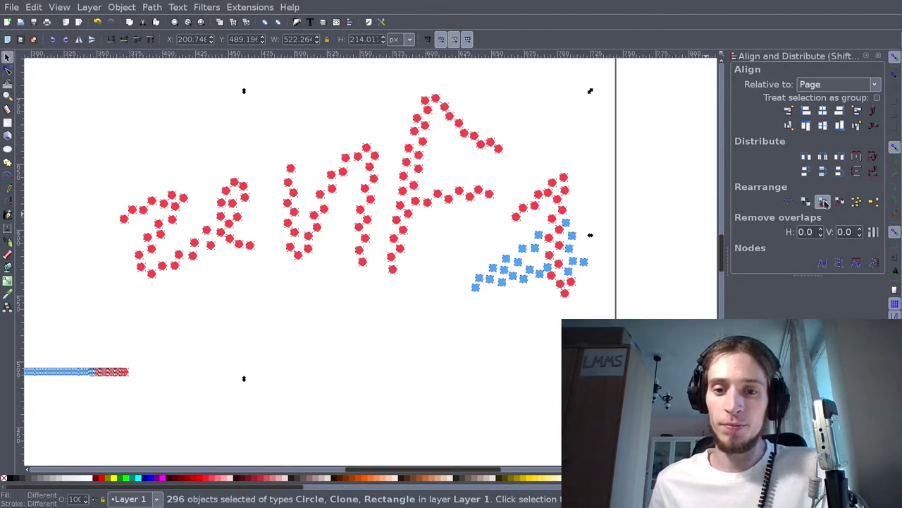
{"action": "left_click", "coordinate": [823, 203]}
{"action": "left_click", "coordinate": [823, 202]}
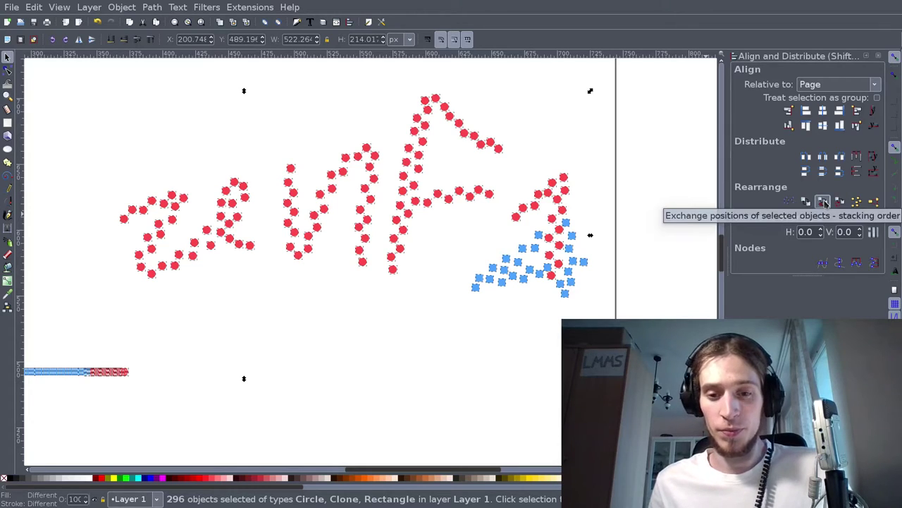
{"action": "left_click", "coordinate": [824, 203]}
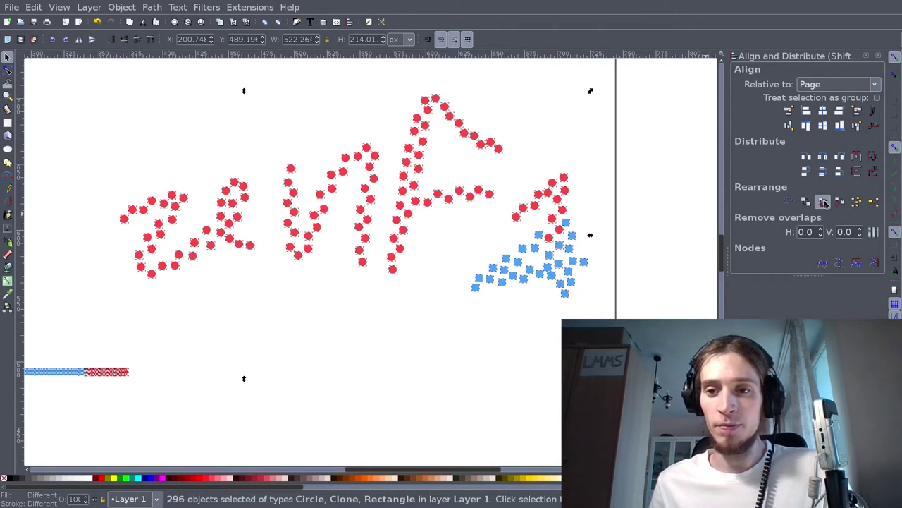
{"action": "left_click", "coordinate": [824, 202]}
{"action": "left_click", "coordinate": [824, 202]}
{"action": "left_click", "coordinate": [823, 202]}
{"action": "left_click", "coordinate": [823, 202]}
{"action": "left_click", "coordinate": [824, 202]}
{"action": "left_click", "coordinate": [824, 202]}
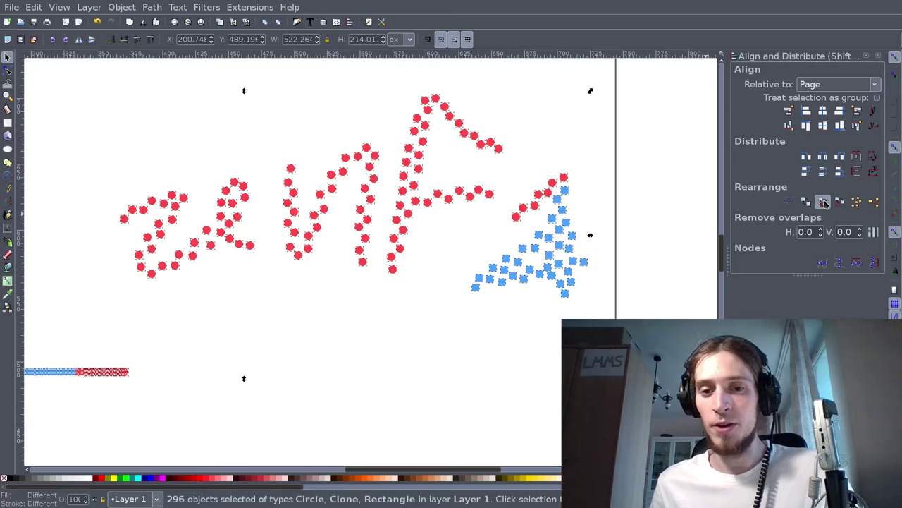
{"action": "left_click", "coordinate": [823, 202]}
{"action": "left_click", "coordinate": [824, 202]}
{"action": "left_click", "coordinate": [824, 202]}
{"action": "left_click", "coordinate": [823, 203]}
{"action": "left_click", "coordinate": [824, 202]}
{"action": "left_click", "coordinate": [823, 202]}
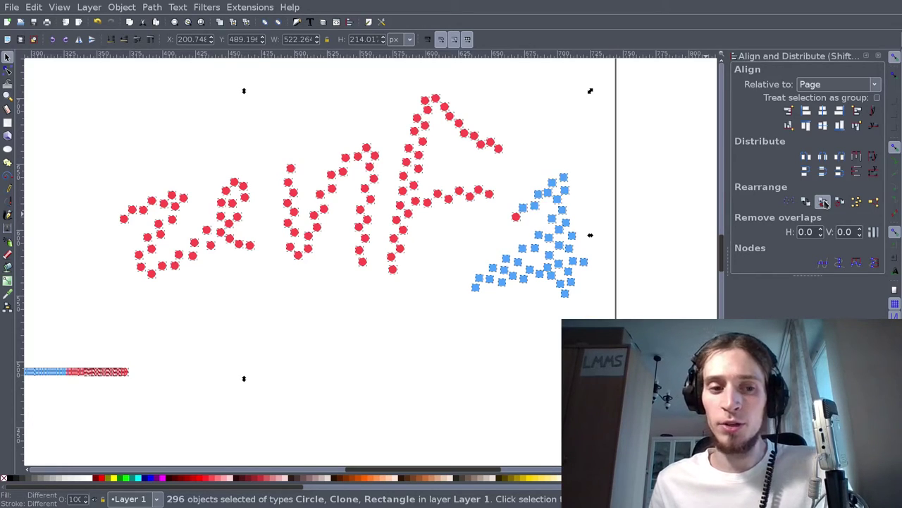
{"action": "left_click", "coordinate": [823, 202]}
{"action": "left_click", "coordinate": [823, 202]}
Keep exchanging to turn the F's upper stroke, crossbar and lower stroke into blue squares
{"action": "left_click", "coordinate": [824, 202]}
{"action": "left_click", "coordinate": [824, 202]}
{"action": "left_click", "coordinate": [823, 203]}
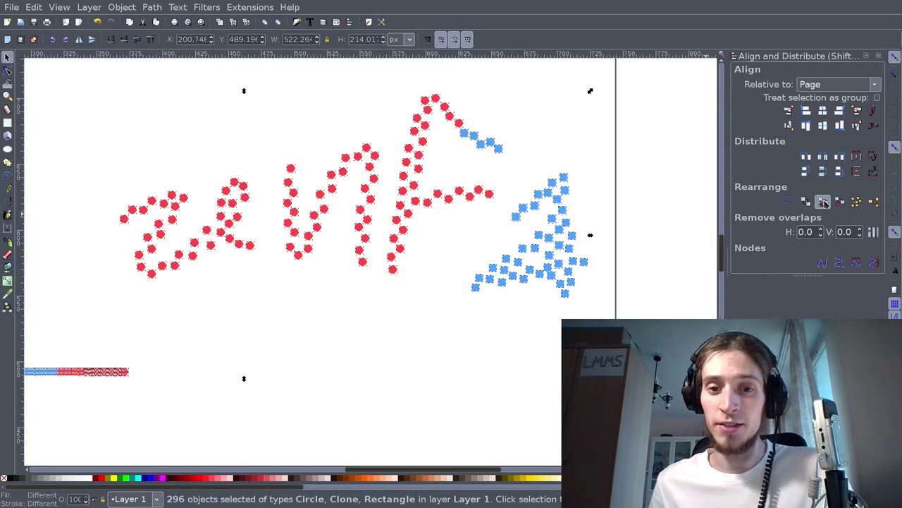
{"action": "left_click", "coordinate": [823, 203]}
{"action": "left_click", "coordinate": [823, 203]}
{"action": "left_click", "coordinate": [824, 202]}
{"action": "left_click", "coordinate": [823, 203]}
{"action": "left_click", "coordinate": [823, 202]}
{"action": "left_click", "coordinate": [824, 202]}
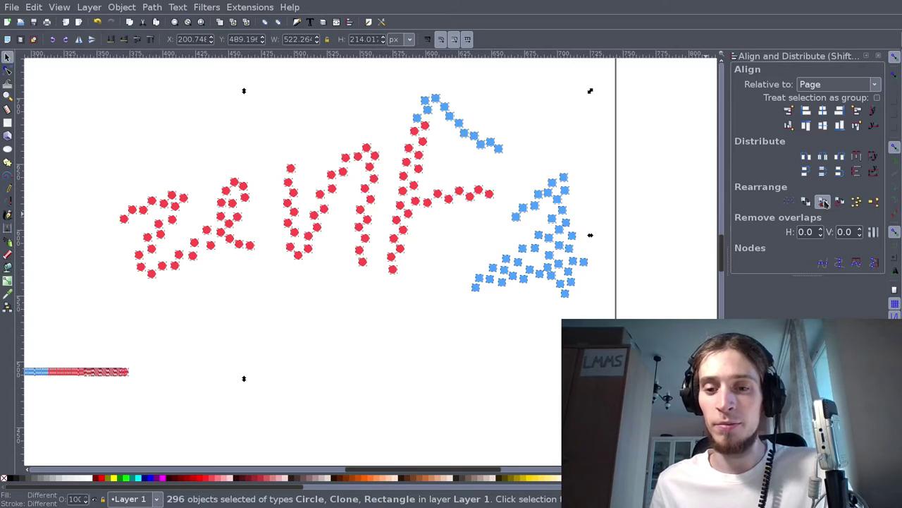
{"action": "left_click", "coordinate": [824, 202]}
{"action": "left_click", "coordinate": [824, 202]}
{"action": "left_click", "coordinate": [823, 202]}
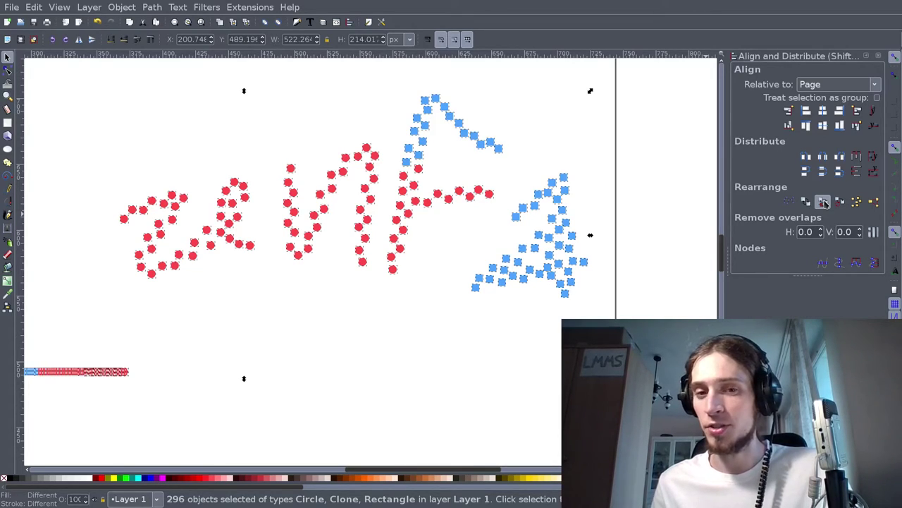
{"action": "left_click", "coordinate": [824, 202]}
{"action": "left_click", "coordinate": [823, 203]}
{"action": "left_click", "coordinate": [823, 202]}
{"action": "left_click", "coordinate": [824, 202]}
{"action": "left_click", "coordinate": [823, 202]}
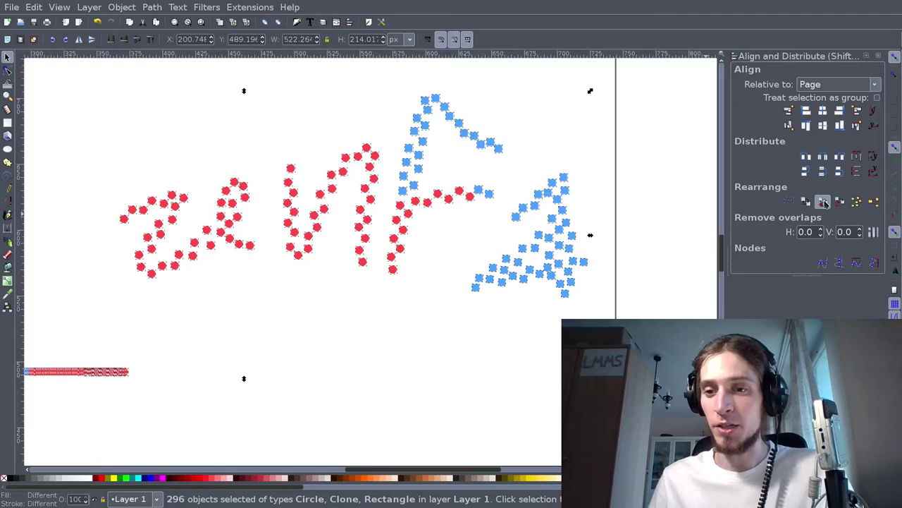
{"action": "left_click", "coordinate": [823, 203]}
{"action": "left_click", "coordinate": [824, 203]}
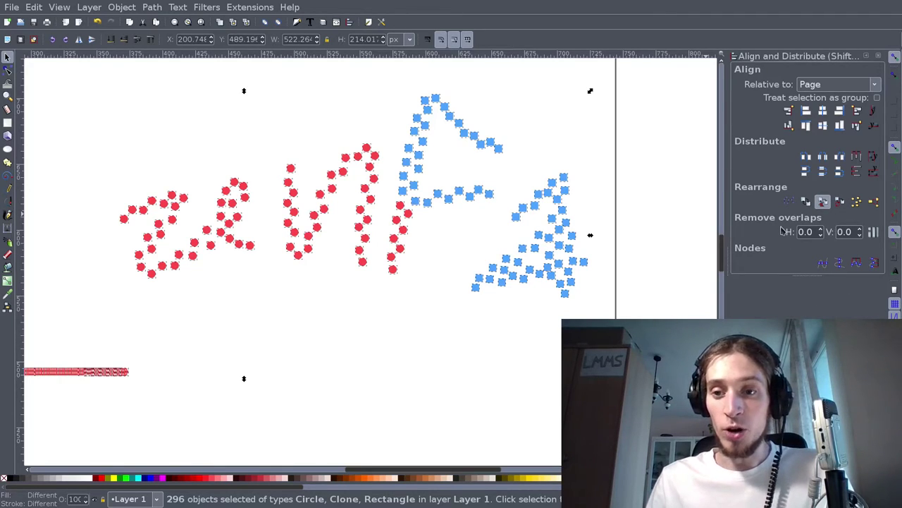
{"action": "left_click", "coordinate": [827, 203]}
{"action": "left_click", "coordinate": [828, 203]}
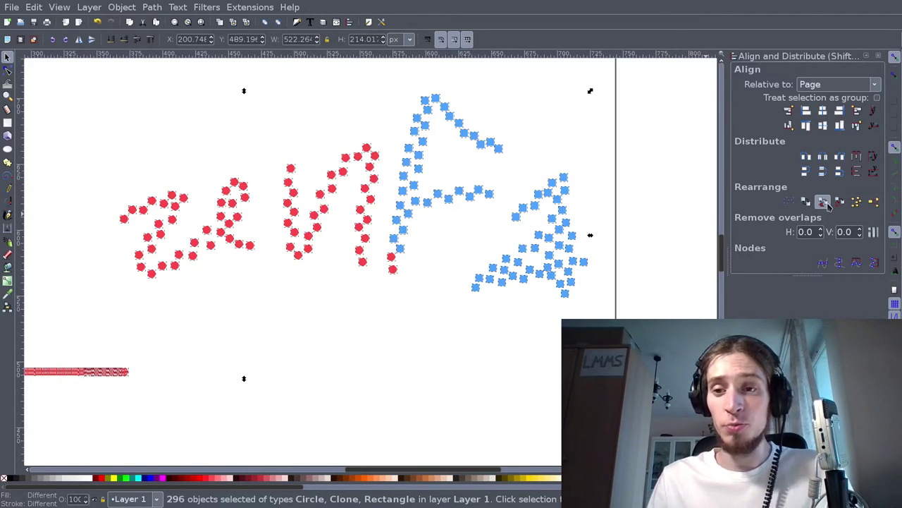
Exchange positions once more to turn the F's bottom red dot into a blue square
{"action": "left_click", "coordinate": [828, 203]}
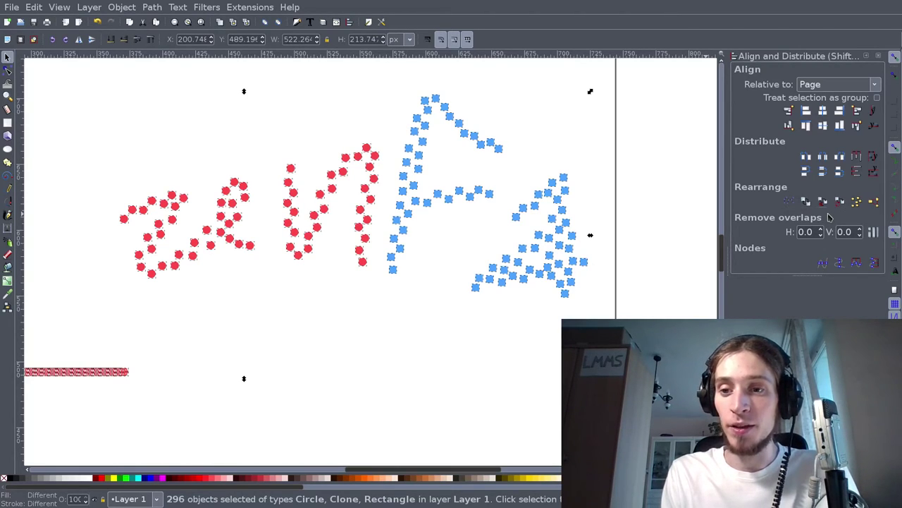
Repeat Exchange positions with Enter thirteen times, filling the 'n', 'e' and most of 'z' with squares
{"action": "key", "text": "Return"}
{"action": "key", "text": "Return"}
{"action": "key", "text": "Return"}
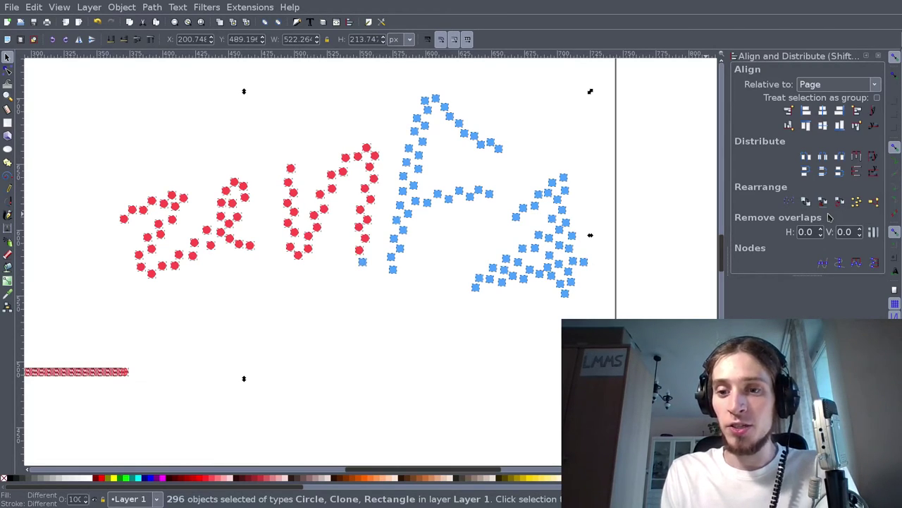
{"action": "key", "text": "Return"}
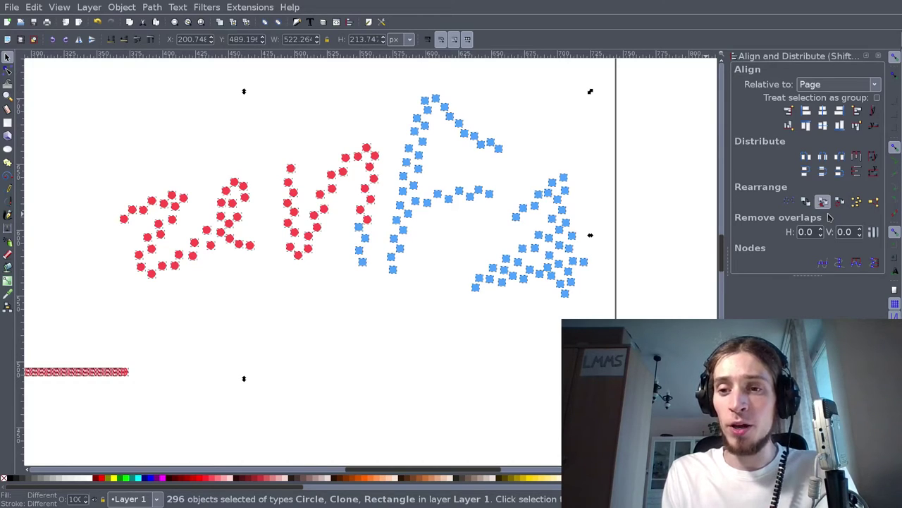
{"action": "key", "text": "Return"}
{"action": "key", "text": "Return"}
{"action": "key", "text": "Return"}
{"action": "key", "text": "Return"}
{"action": "key", "text": "Return"}
{"action": "key", "text": "Return"}
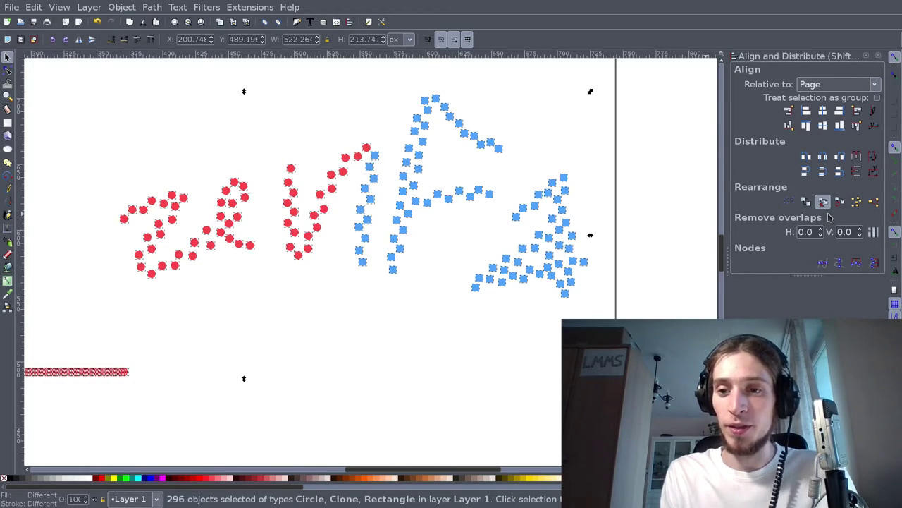
{"action": "key", "text": "Return"}
{"action": "key", "text": "Return"}
{"action": "key", "text": "Return"}
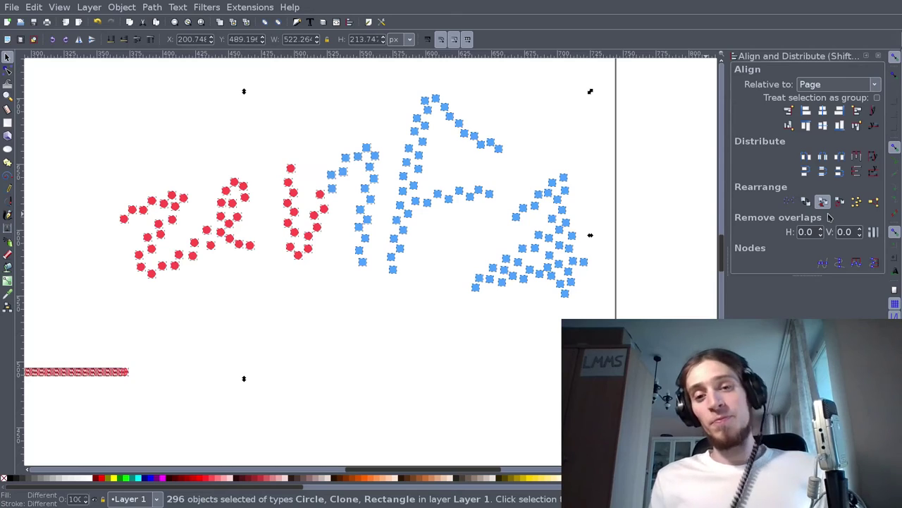
{"action": "key", "text": "Return"}
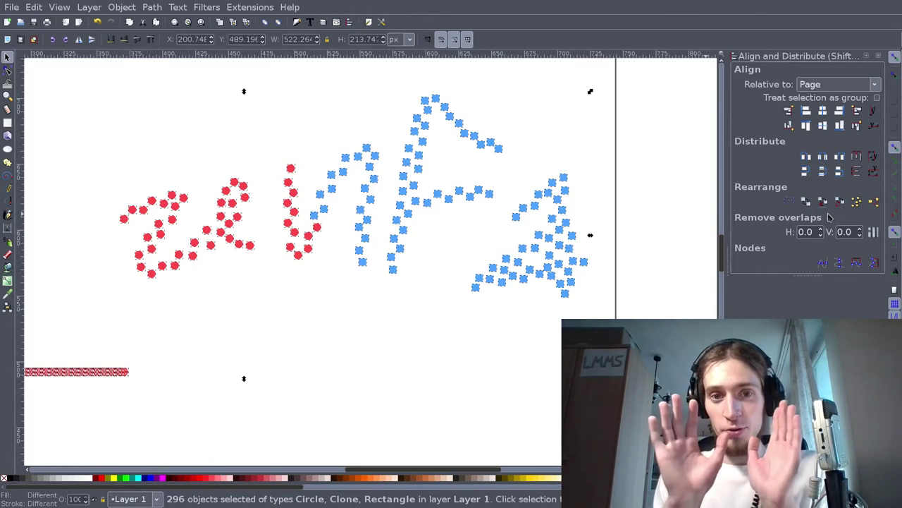
{"action": "key", "text": "Return"}
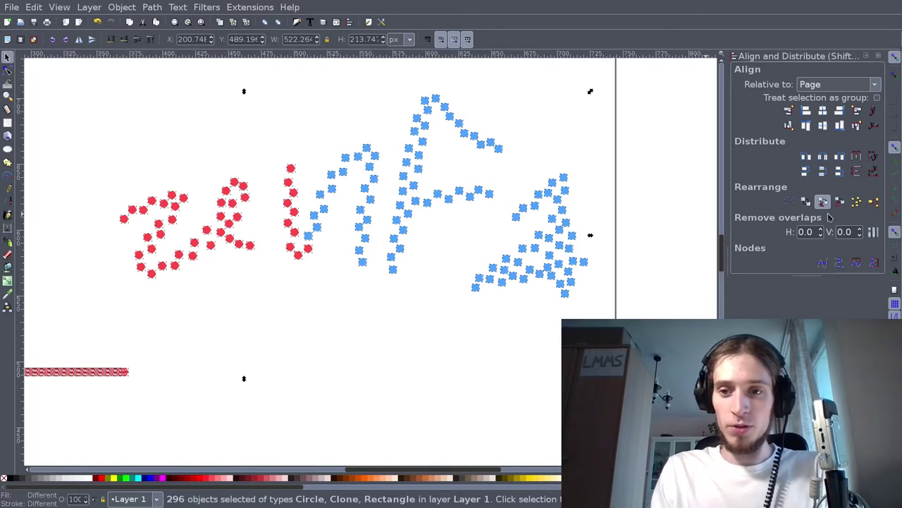
{"action": "key", "text": "Return"}
{"action": "key", "text": "Return"}
{"action": "key", "text": "Return"}
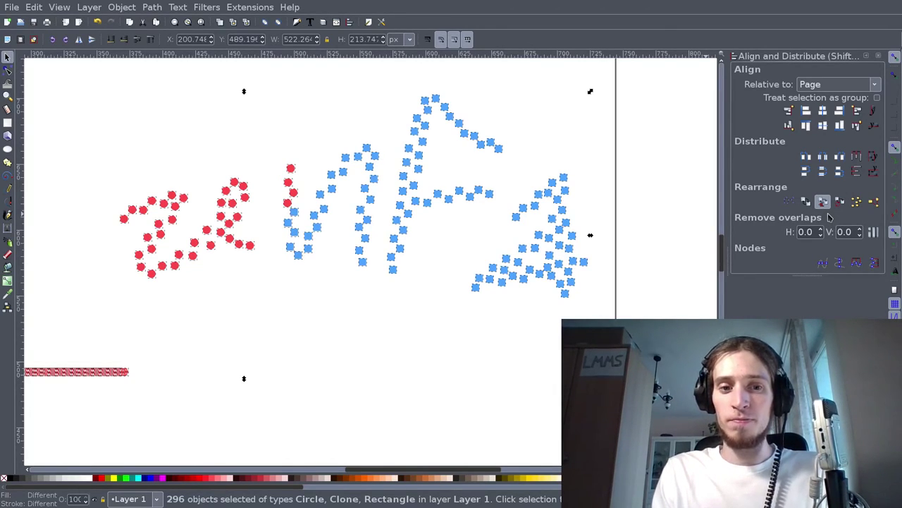
{"action": "key", "text": "Return"}
{"action": "key", "text": "Return"}
{"action": "key", "text": "Return"}
{"action": "key", "text": "Return"}
{"action": "key", "text": "Return"}
{"action": "key", "text": "Return"}
{"action": "key", "text": "Return"}
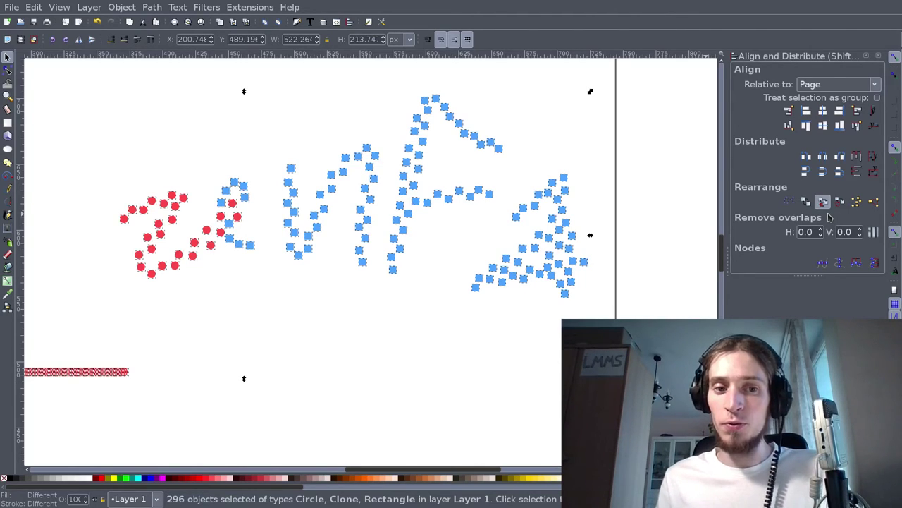
{"action": "key", "text": "Return"}
{"action": "key", "text": "Return"}
{"action": "key", "text": "Return"}
{"action": "key", "text": "Return"}
{"action": "key", "text": "Return"}
{"action": "key", "text": "Return"}
{"action": "key", "text": "Return"}
{"action": "key", "text": "Return"}
{"action": "key", "text": "Return"}
{"action": "key", "text": "Return"}
{"action": "key", "text": "Return"}
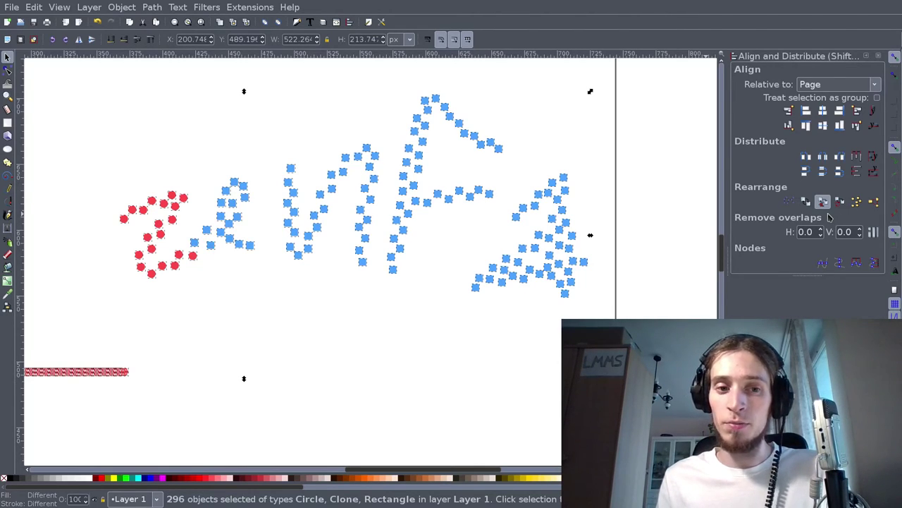
{"action": "key", "text": "Return"}
{"action": "key", "text": "Return"}
{"action": "key", "text": "Return"}
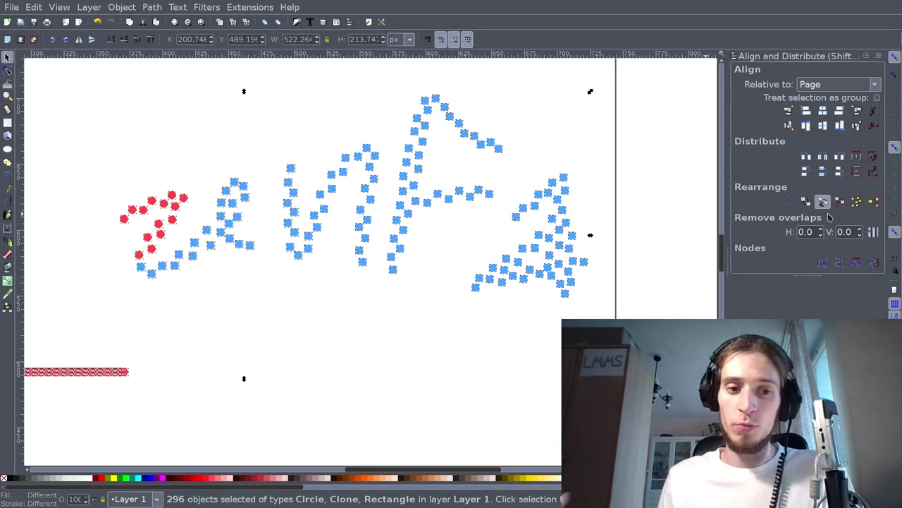
{"action": "key", "text": "Return"}
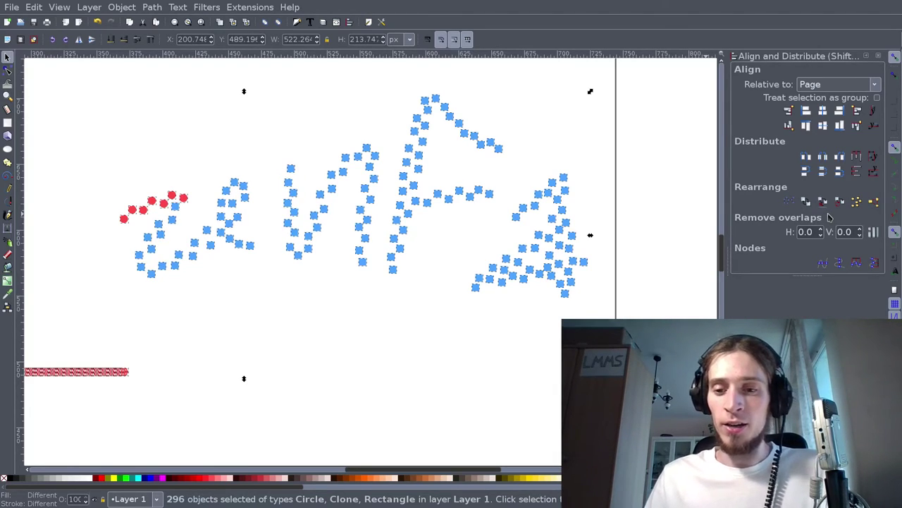
{"action": "key", "text": "Return"}
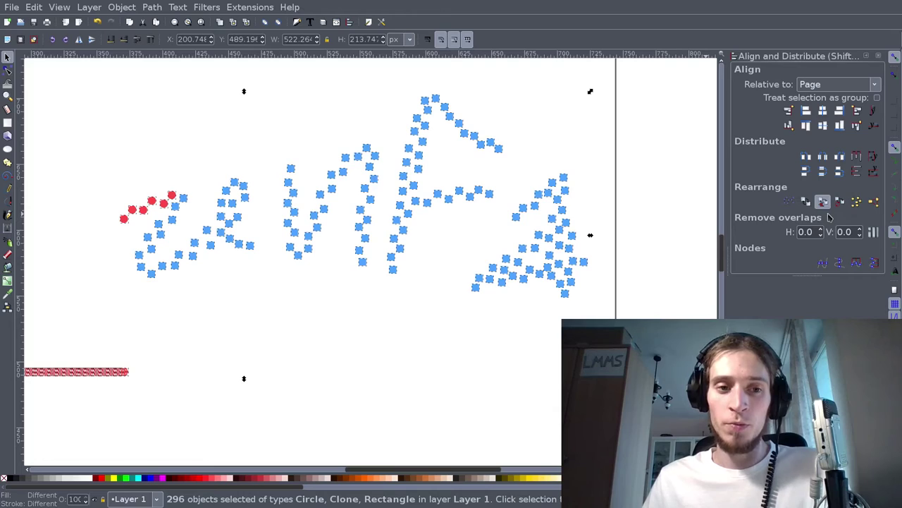
{"action": "key", "text": "Return"}
{"action": "key", "text": "Return"}
{"action": "key", "text": "Return"}
{"action": "key", "text": "Return"}
{"action": "key", "text": "Return"}
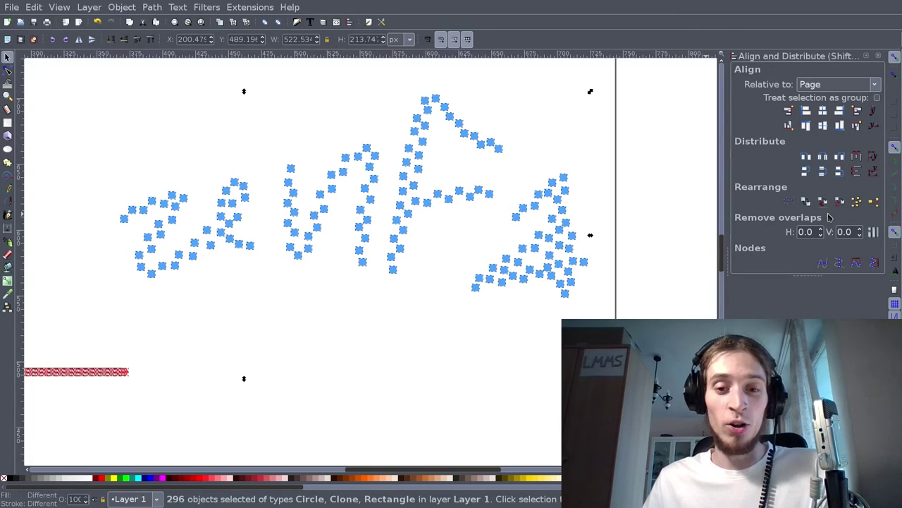
{"action": "key", "text": "Return"}
{"action": "key", "text": "Return"}
{"action": "key", "text": "Return"}
{"action": "key", "text": "Return"}
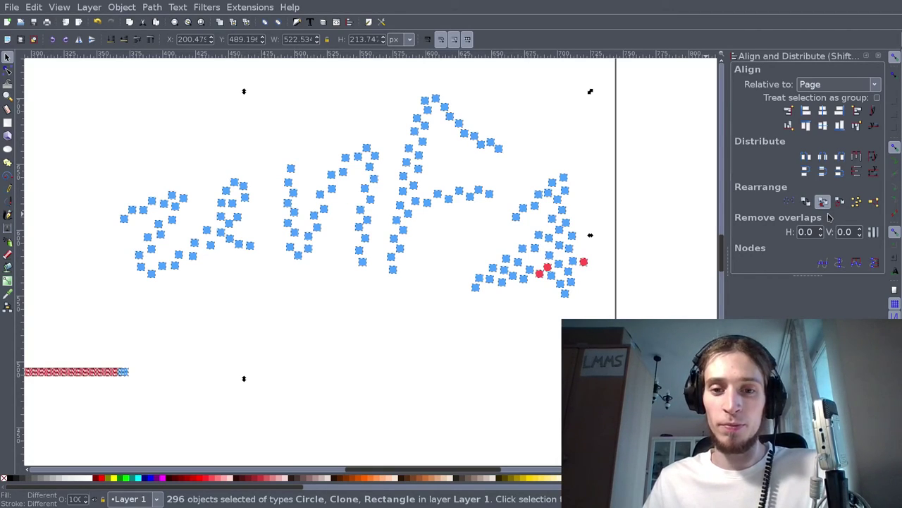
{"action": "scroll", "coordinate": [556, 271], "scroll_direction": "up", "scroll_amount": 6}
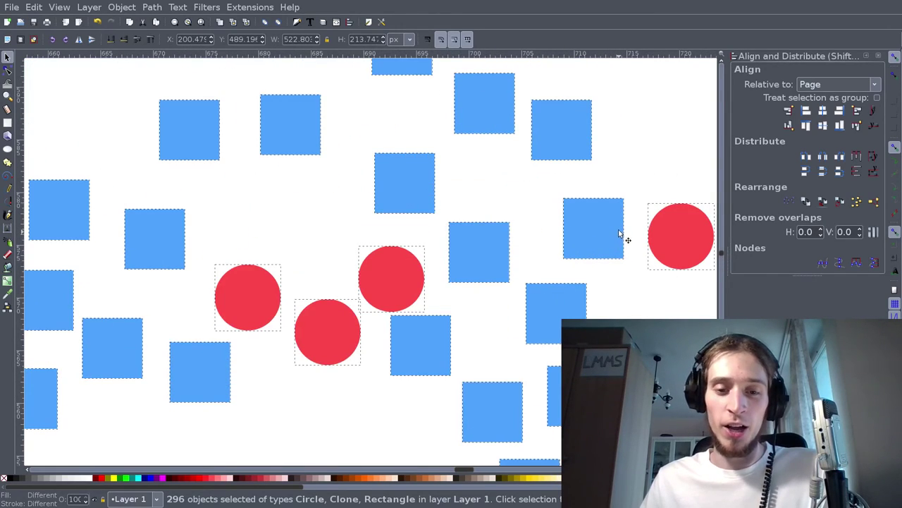
{"action": "scroll", "coordinate": [618, 229], "scroll_direction": "down", "scroll_amount": 7}
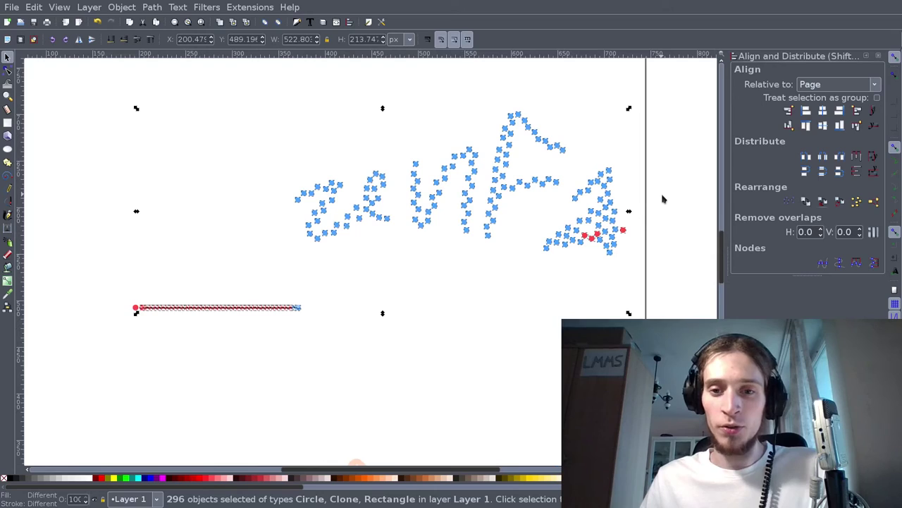
{"action": "key", "text": "Return"}
{"action": "key", "text": "Return"}
{"action": "key", "text": "Return"}
{"action": "key", "text": "Return"}
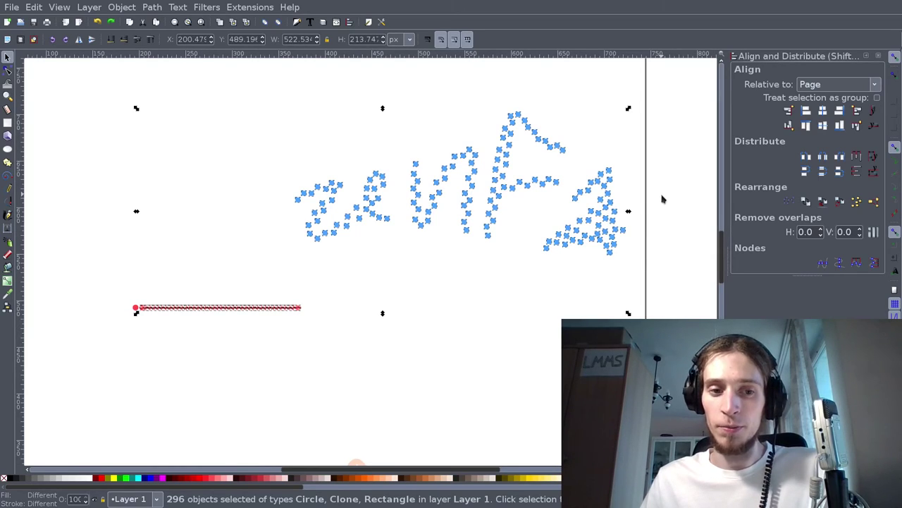
Drag the peach handwritten zenFa reference up beneath the blue squares, then deselect it
{"action": "left_click", "coordinate": [367, 261]}
{"action": "scroll", "coordinate": [413, 171], "scroll_direction": "right", "scroll_amount": 3}
{"action": "scroll", "coordinate": [407, 170], "scroll_direction": "up", "scroll_amount": 2}
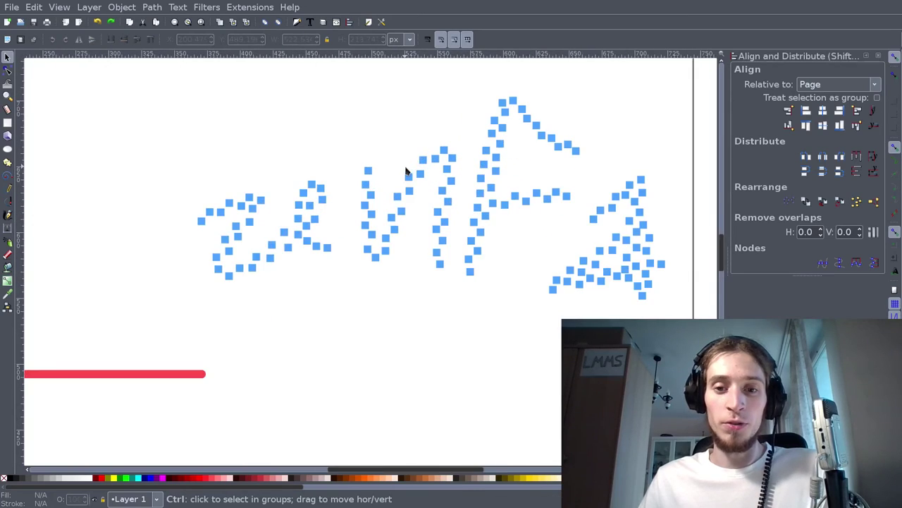
{"action": "scroll", "coordinate": [393, 189], "scroll_direction": "down", "scroll_amount": 2}
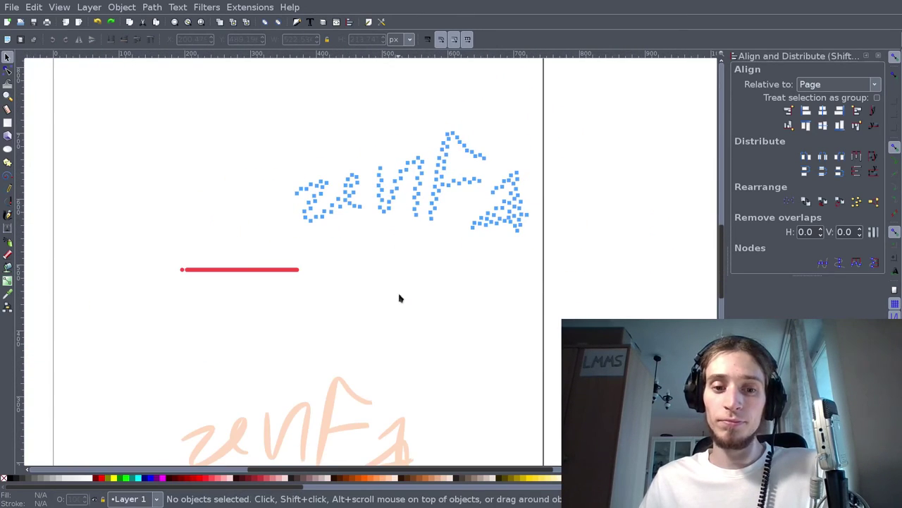
{"action": "left_click_drag", "start_coordinate": [334, 402], "coordinate": [443, 152]}
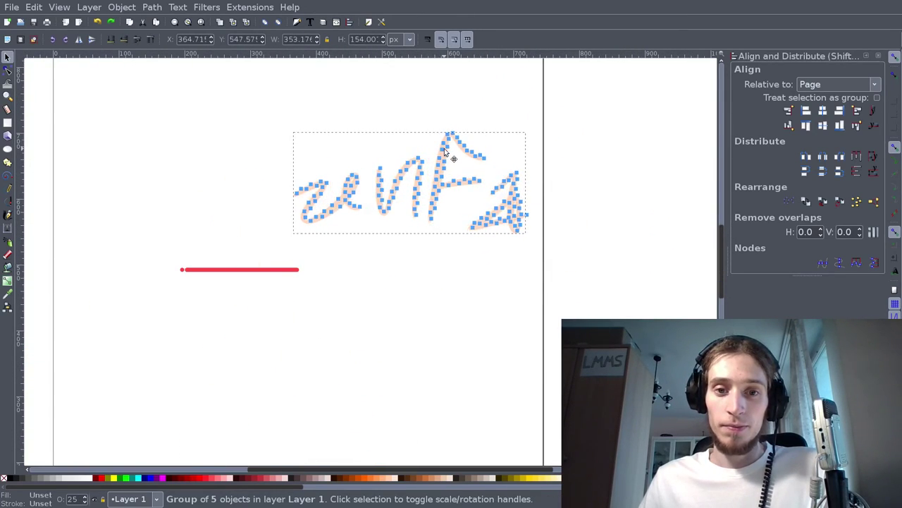
{"action": "left_click", "coordinate": [433, 308]}
{"action": "scroll", "coordinate": [468, 189], "scroll_direction": "up", "scroll_amount": 2}
{"action": "scroll", "coordinate": [536, 187], "scroll_direction": "left", "scroll_amount": 5}
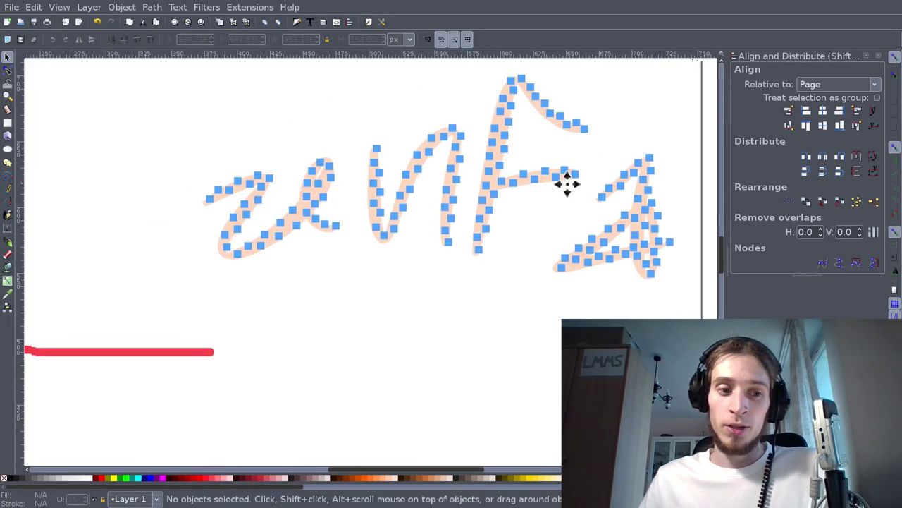
{"action": "scroll", "coordinate": [577, 190], "scroll_direction": "down", "scroll_amount": 1}
{"action": "scroll", "coordinate": [506, 194], "scroll_direction": "right", "scroll_amount": 1}
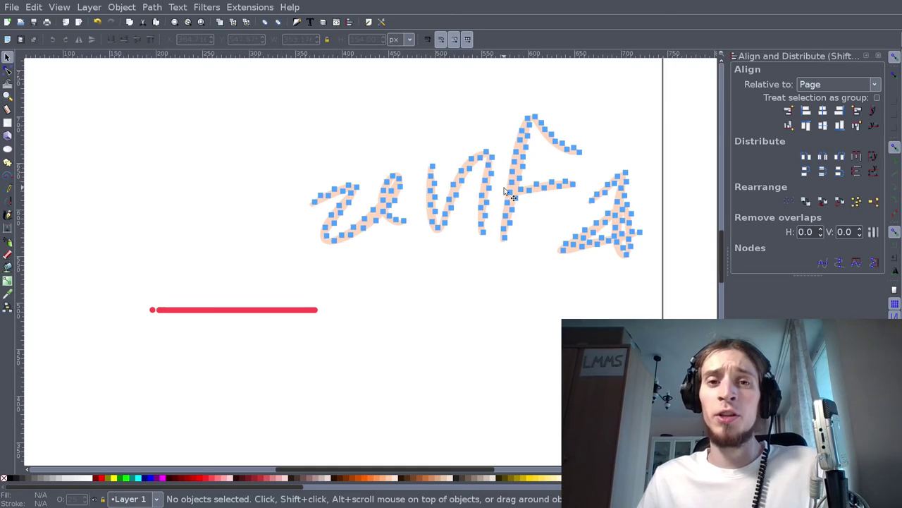
{"action": "key", "text": "ctrl"}
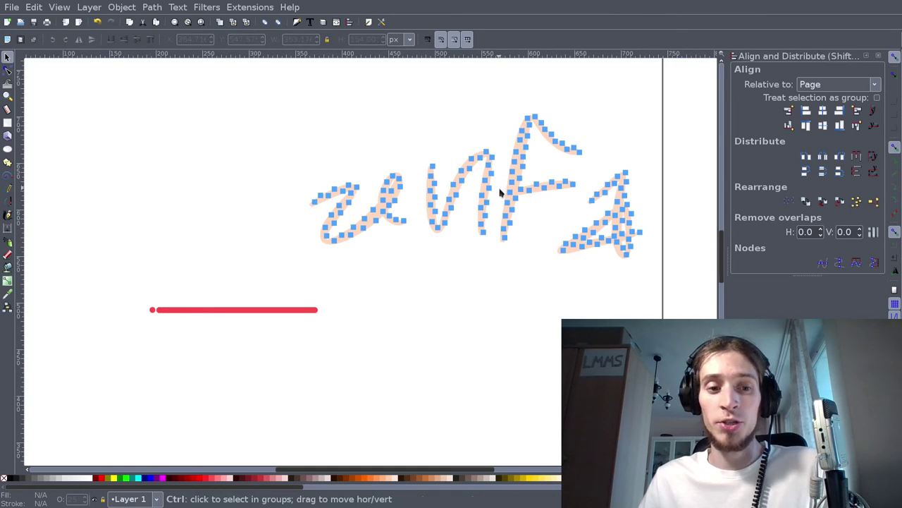